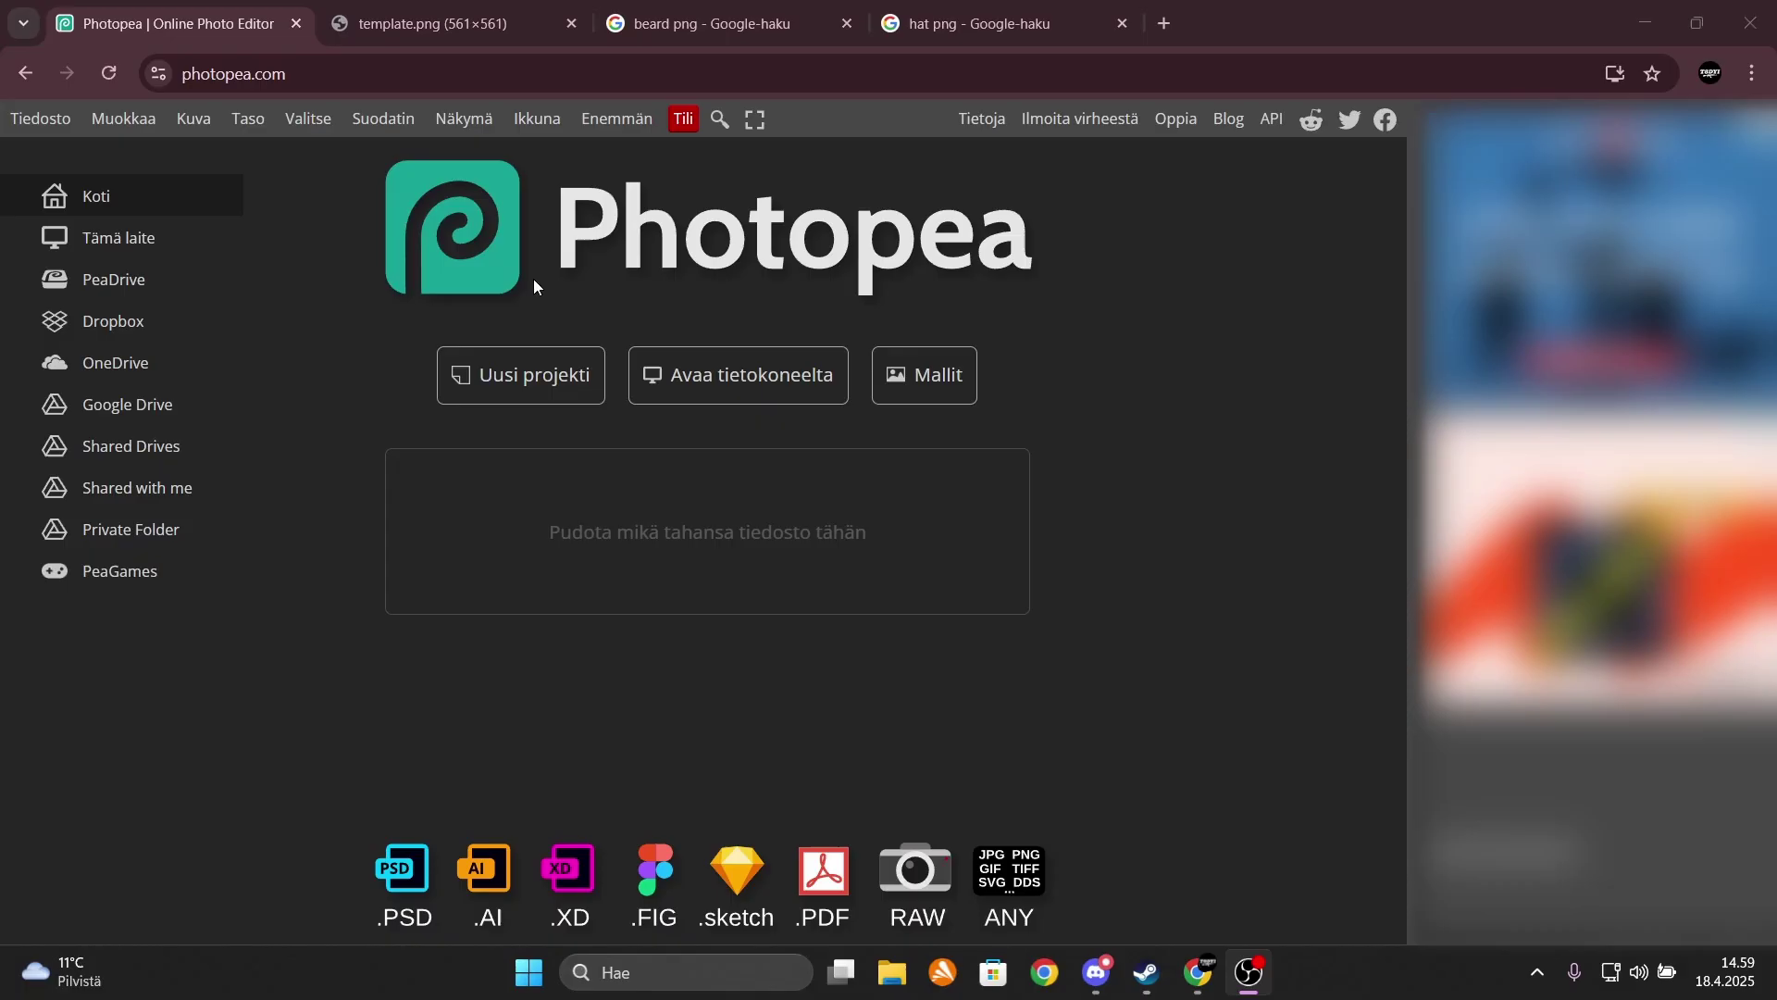
- Switch to the template.png tab showing the Avatar, Status and Available space zones
click(423, 26)
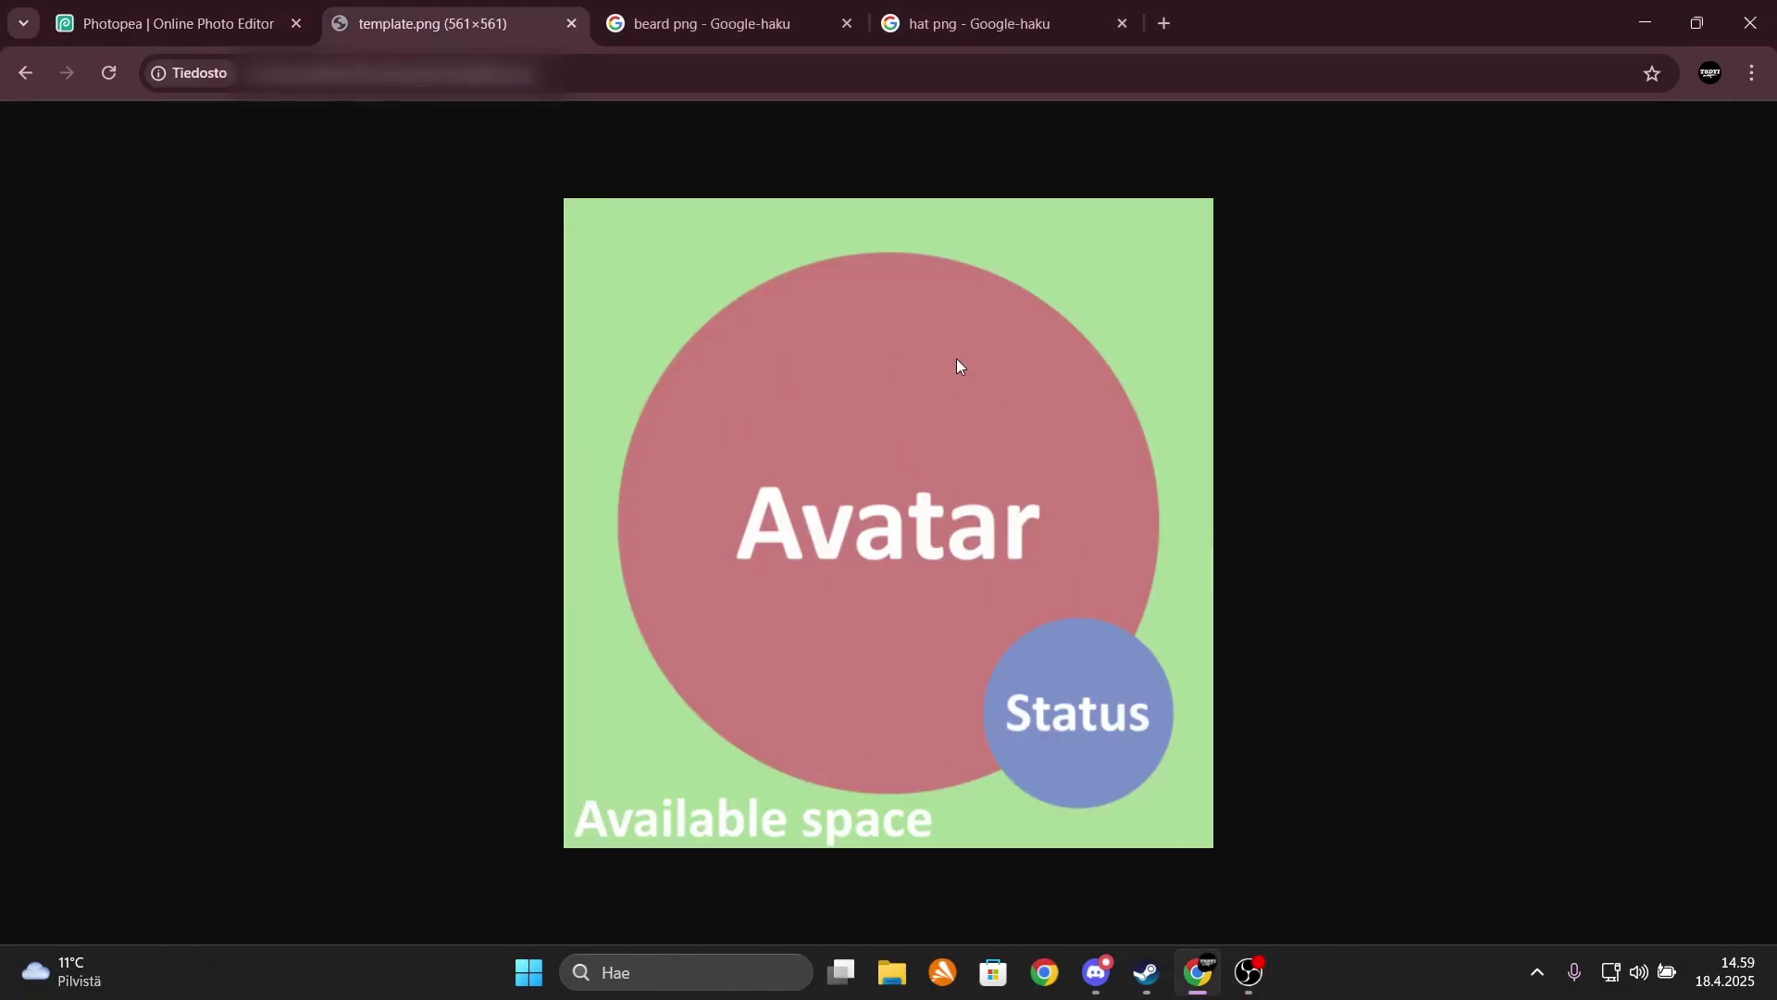
- Copy the template image to the clipboard and return to the Photopea tab
right_click(924, 504)
click(1000, 599)
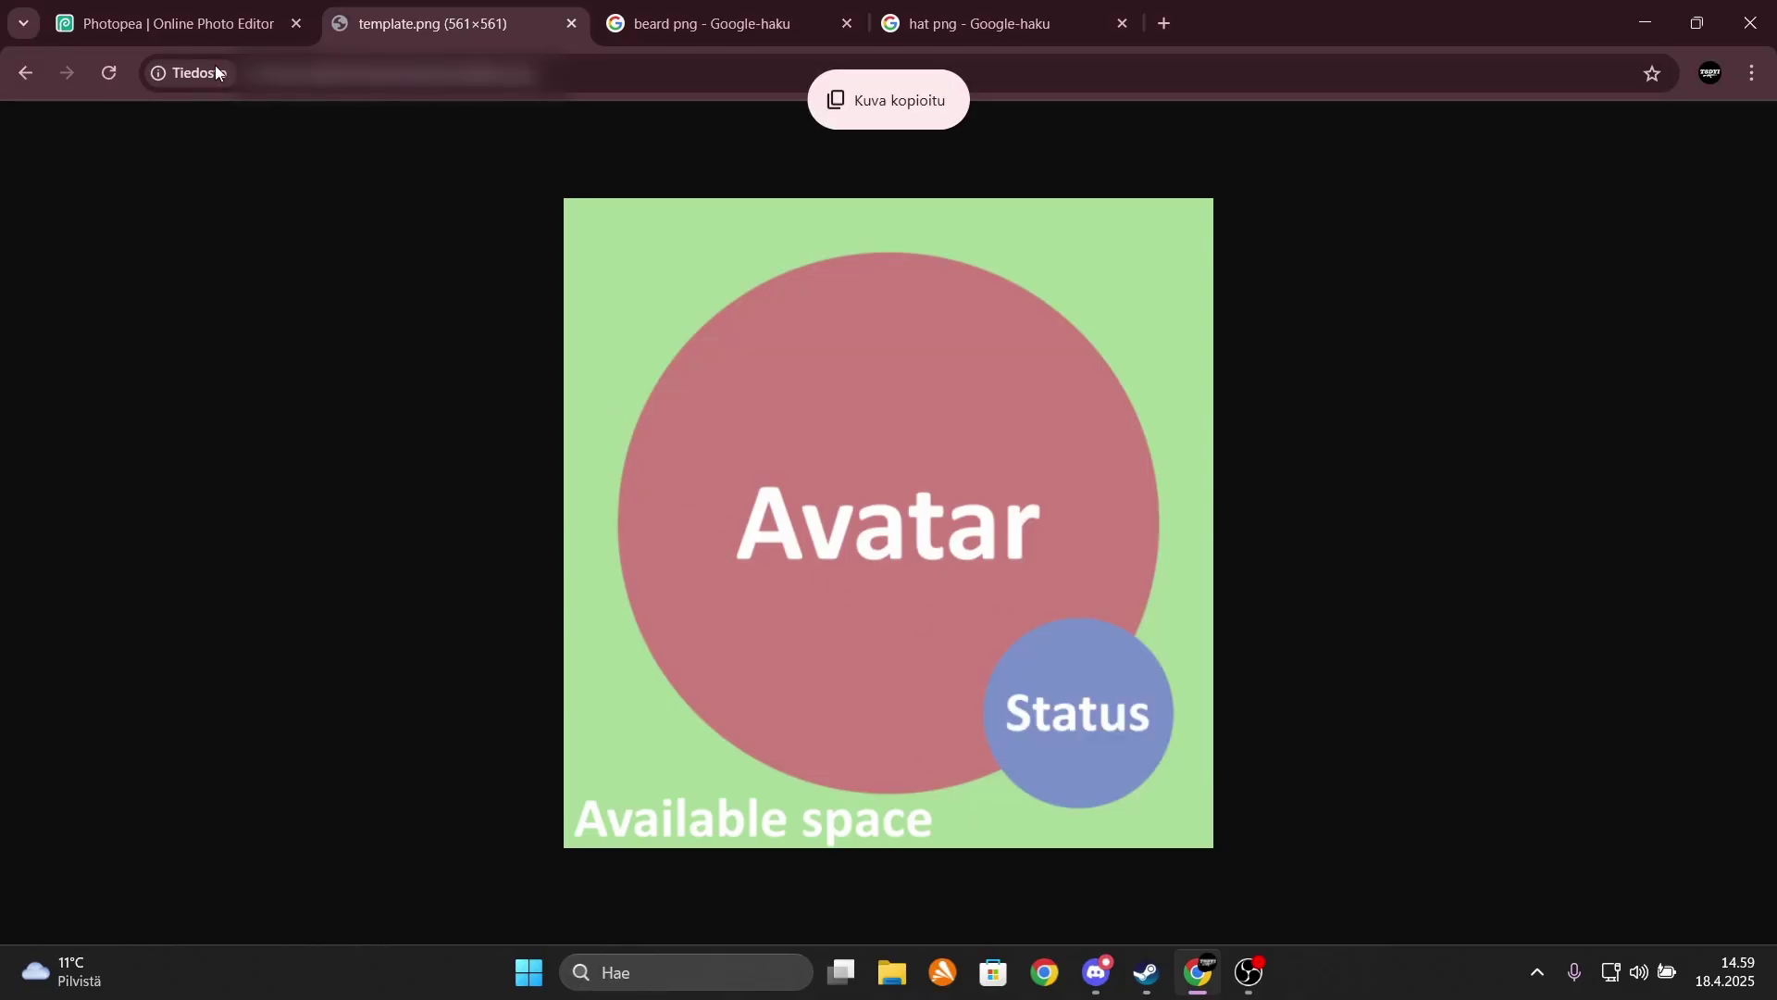
click(207, 29)
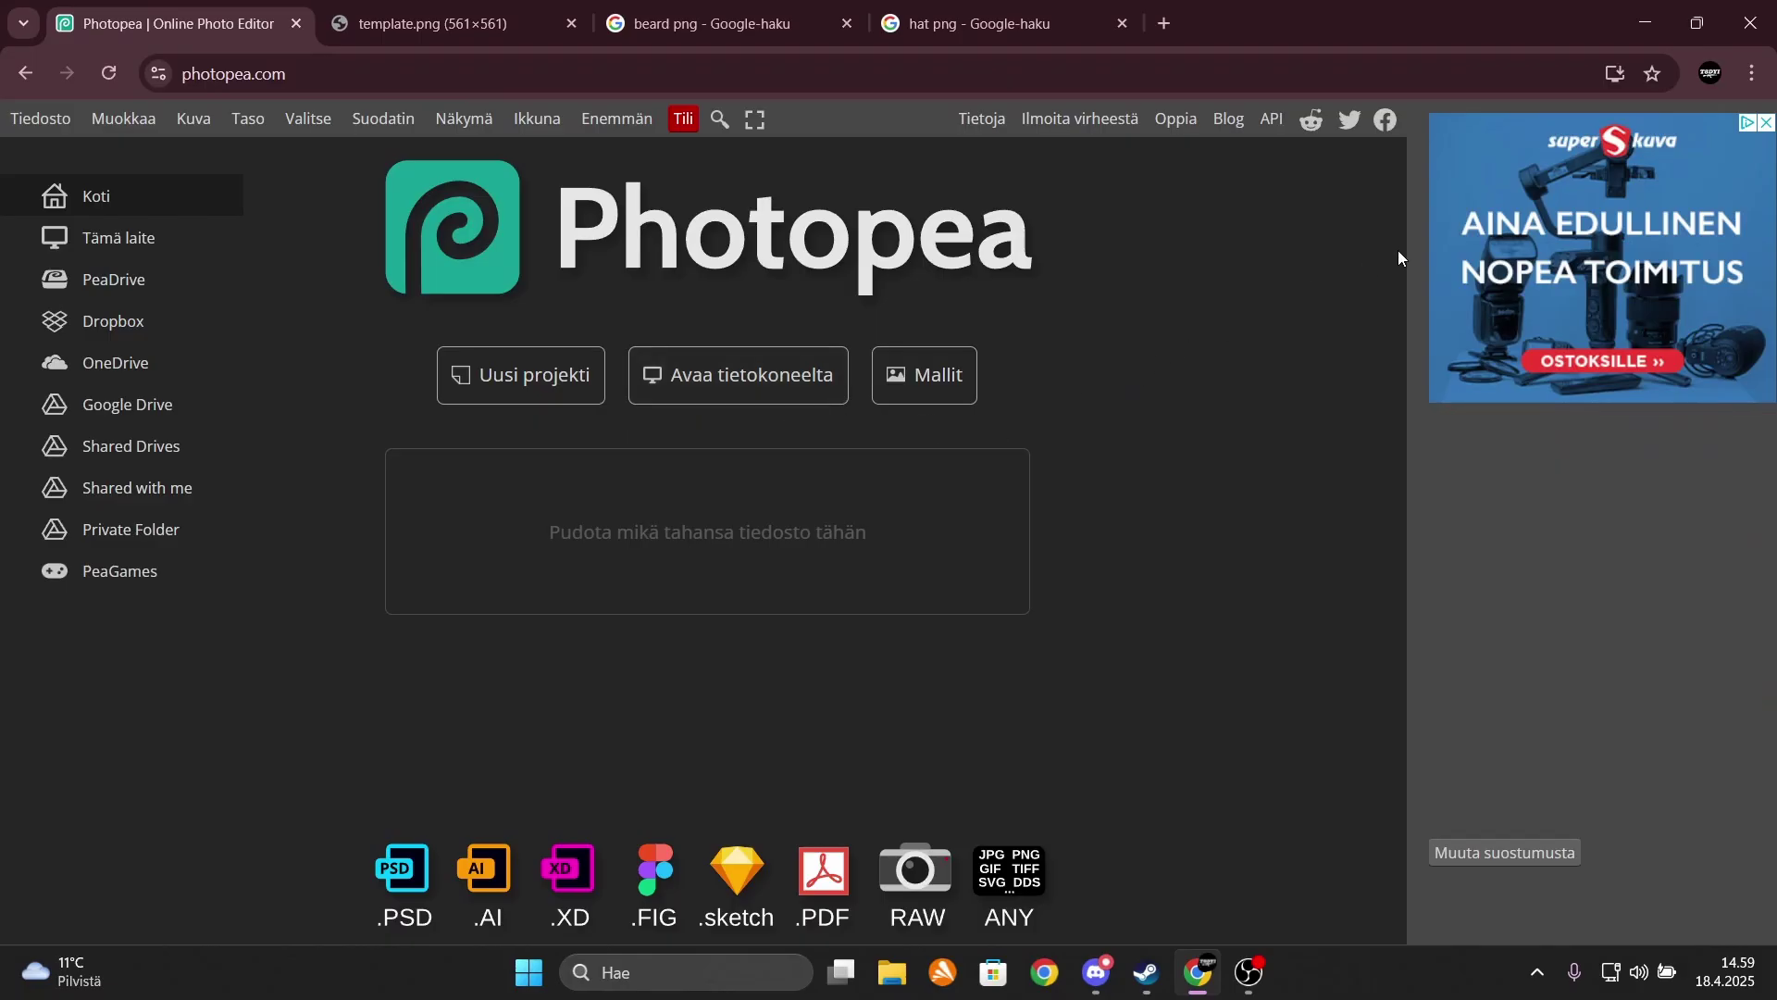
- Translate Photopea into English and paste the copied template as a new document
click(1752, 75)
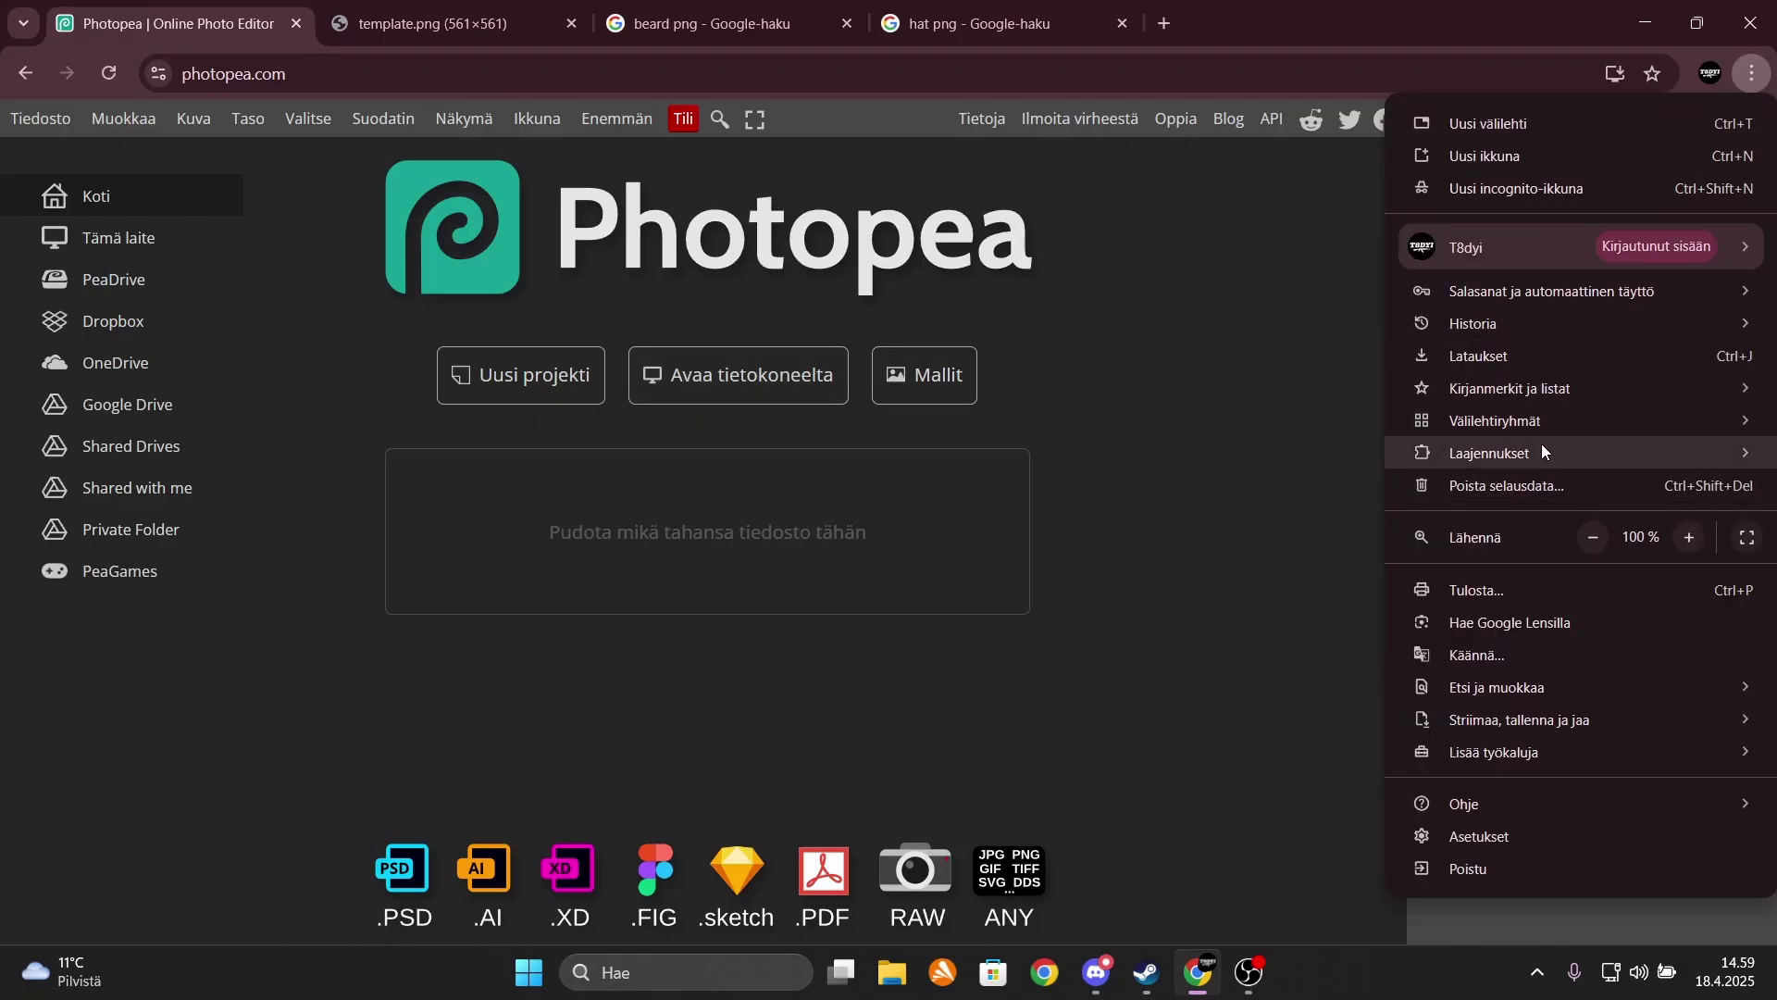
click(1524, 660)
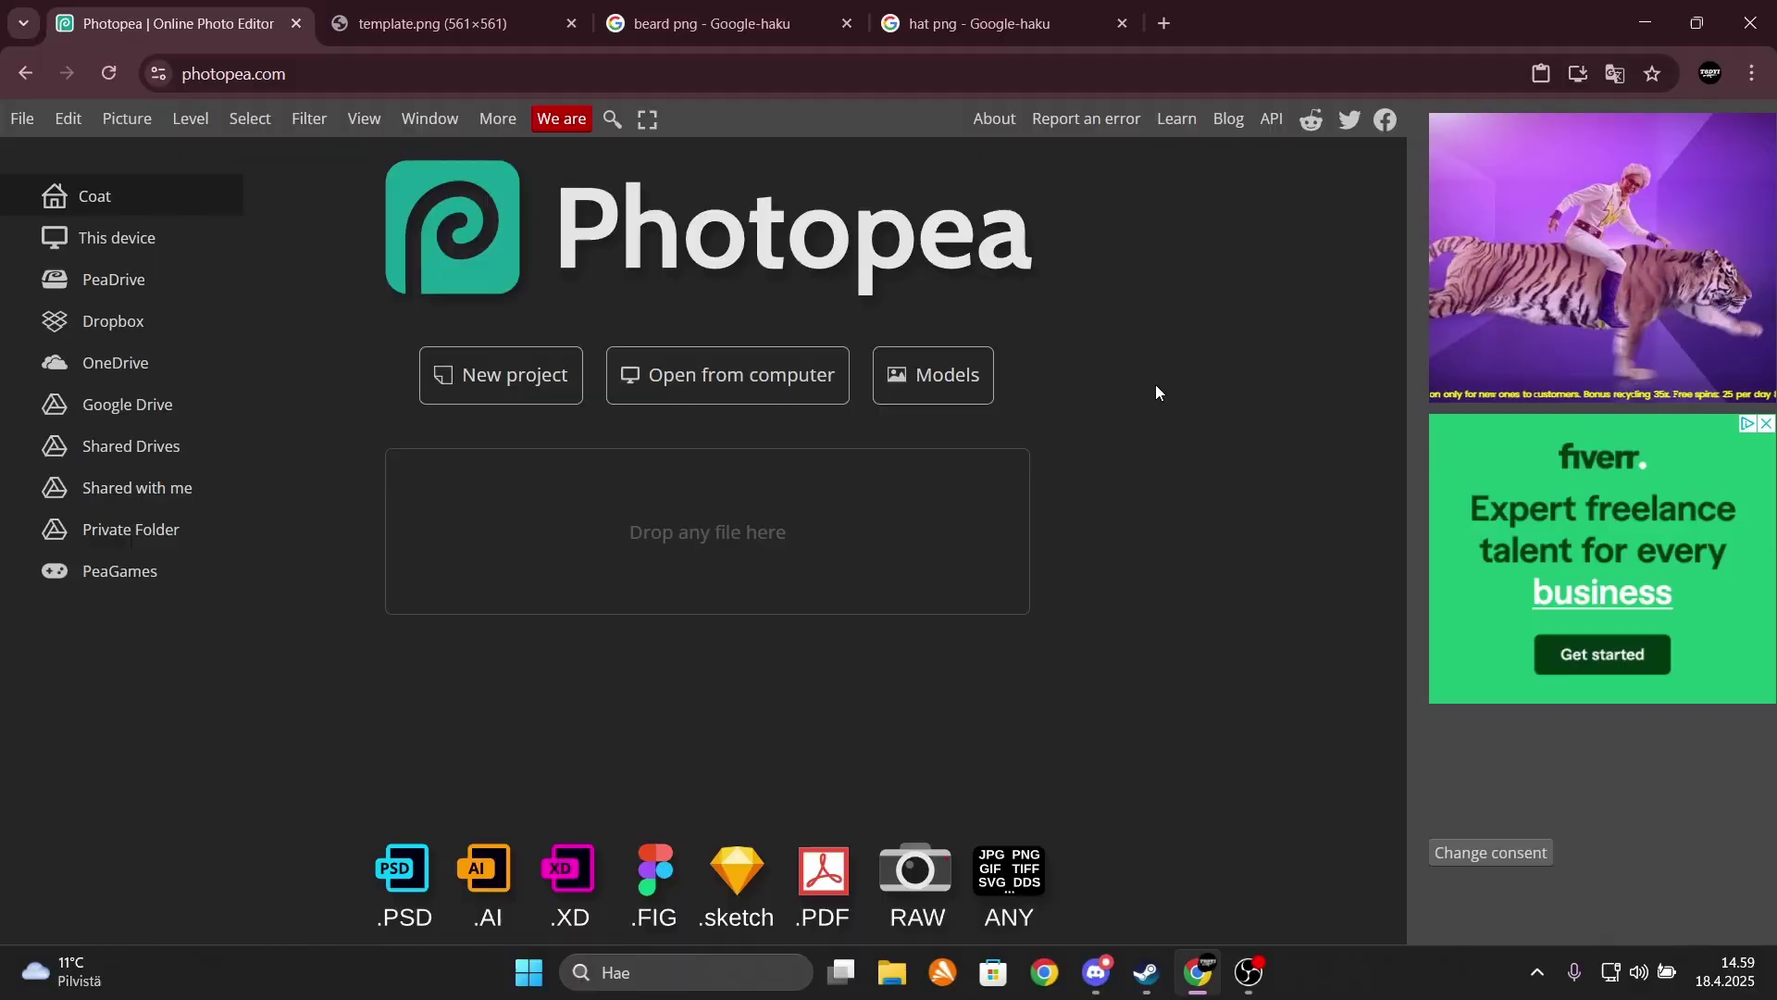
key(ctrl+v)
click(189, 353)
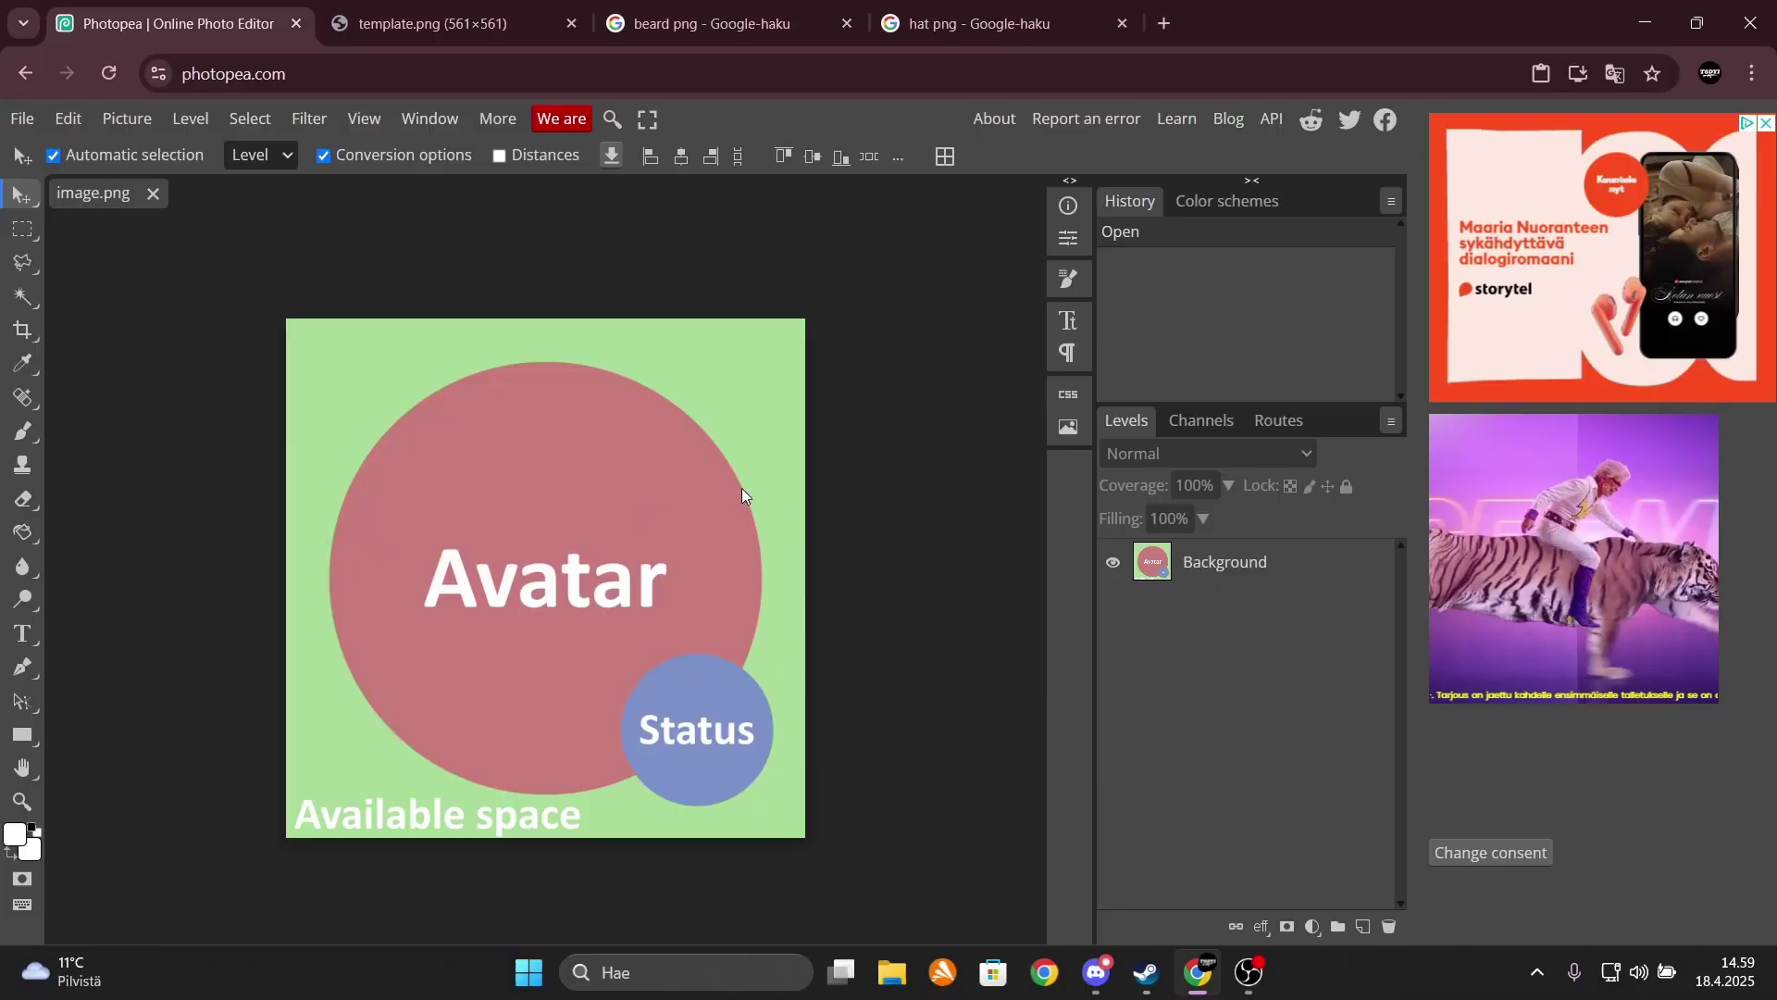
- Add the summer hat image above the background, scaled down and placed above the Avatar label
click(1013, 23)
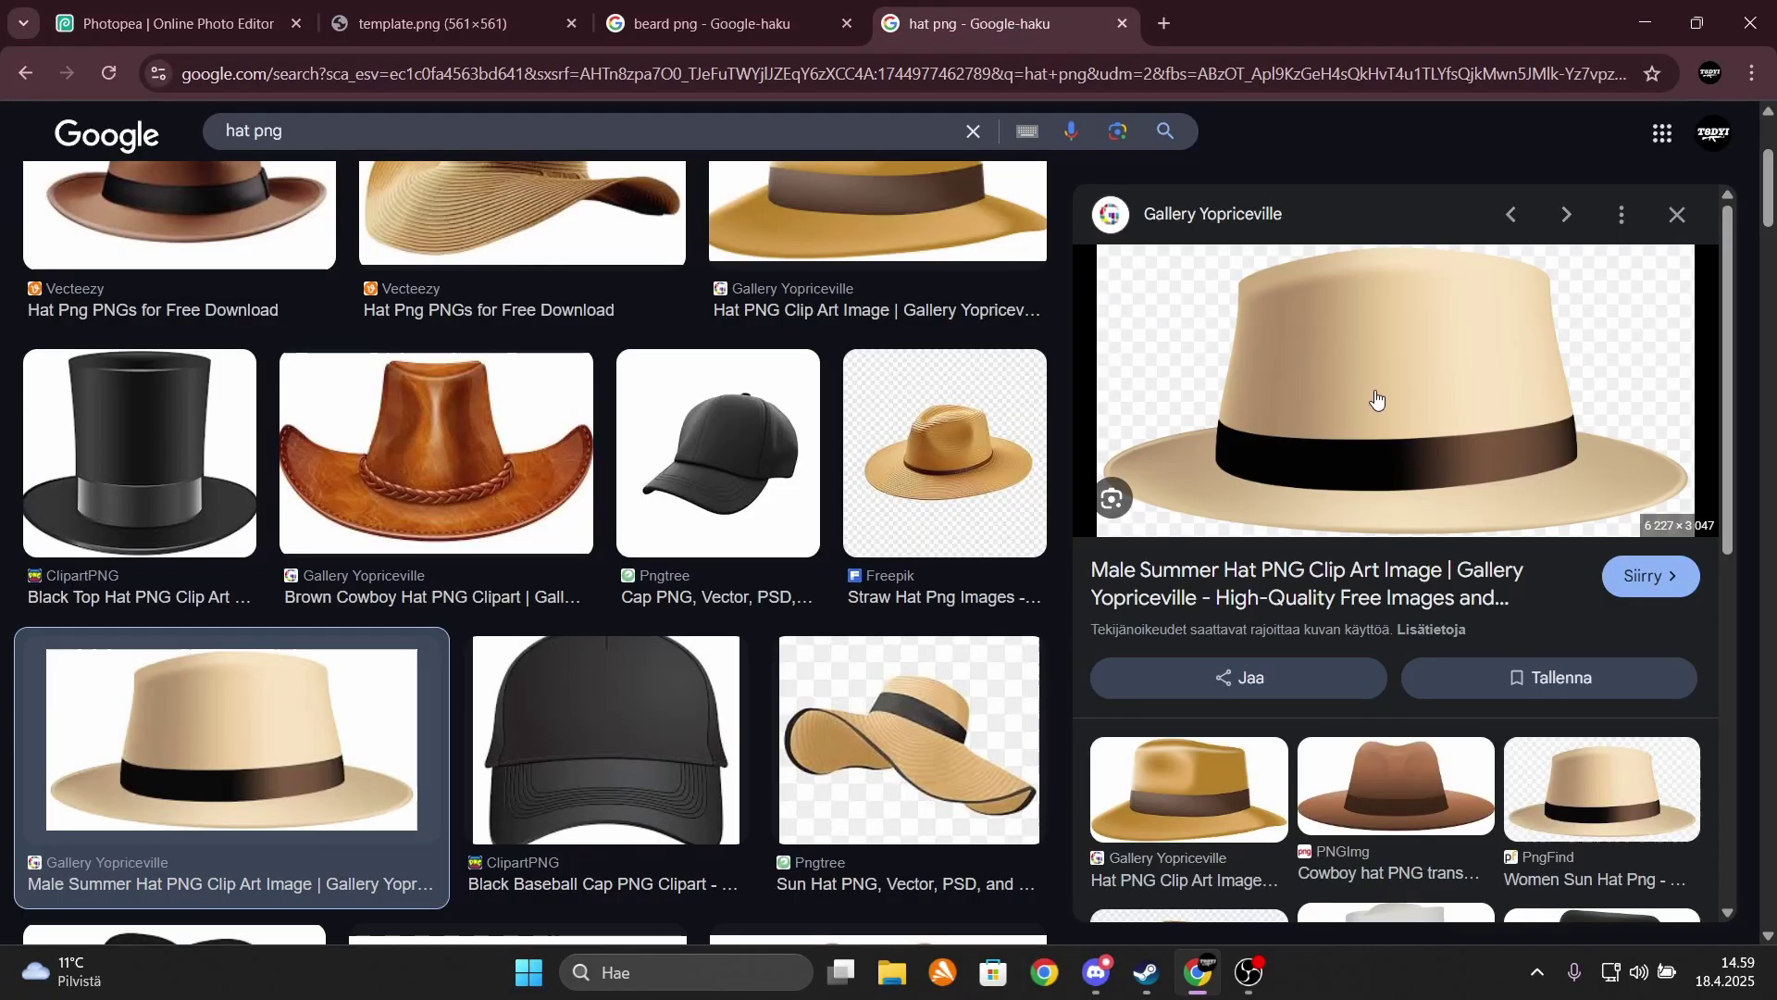
mouse_move(1372, 397)
mouse_down()
mouse_move(219, 87)
mouse_move(556, 520)
mouse_up()
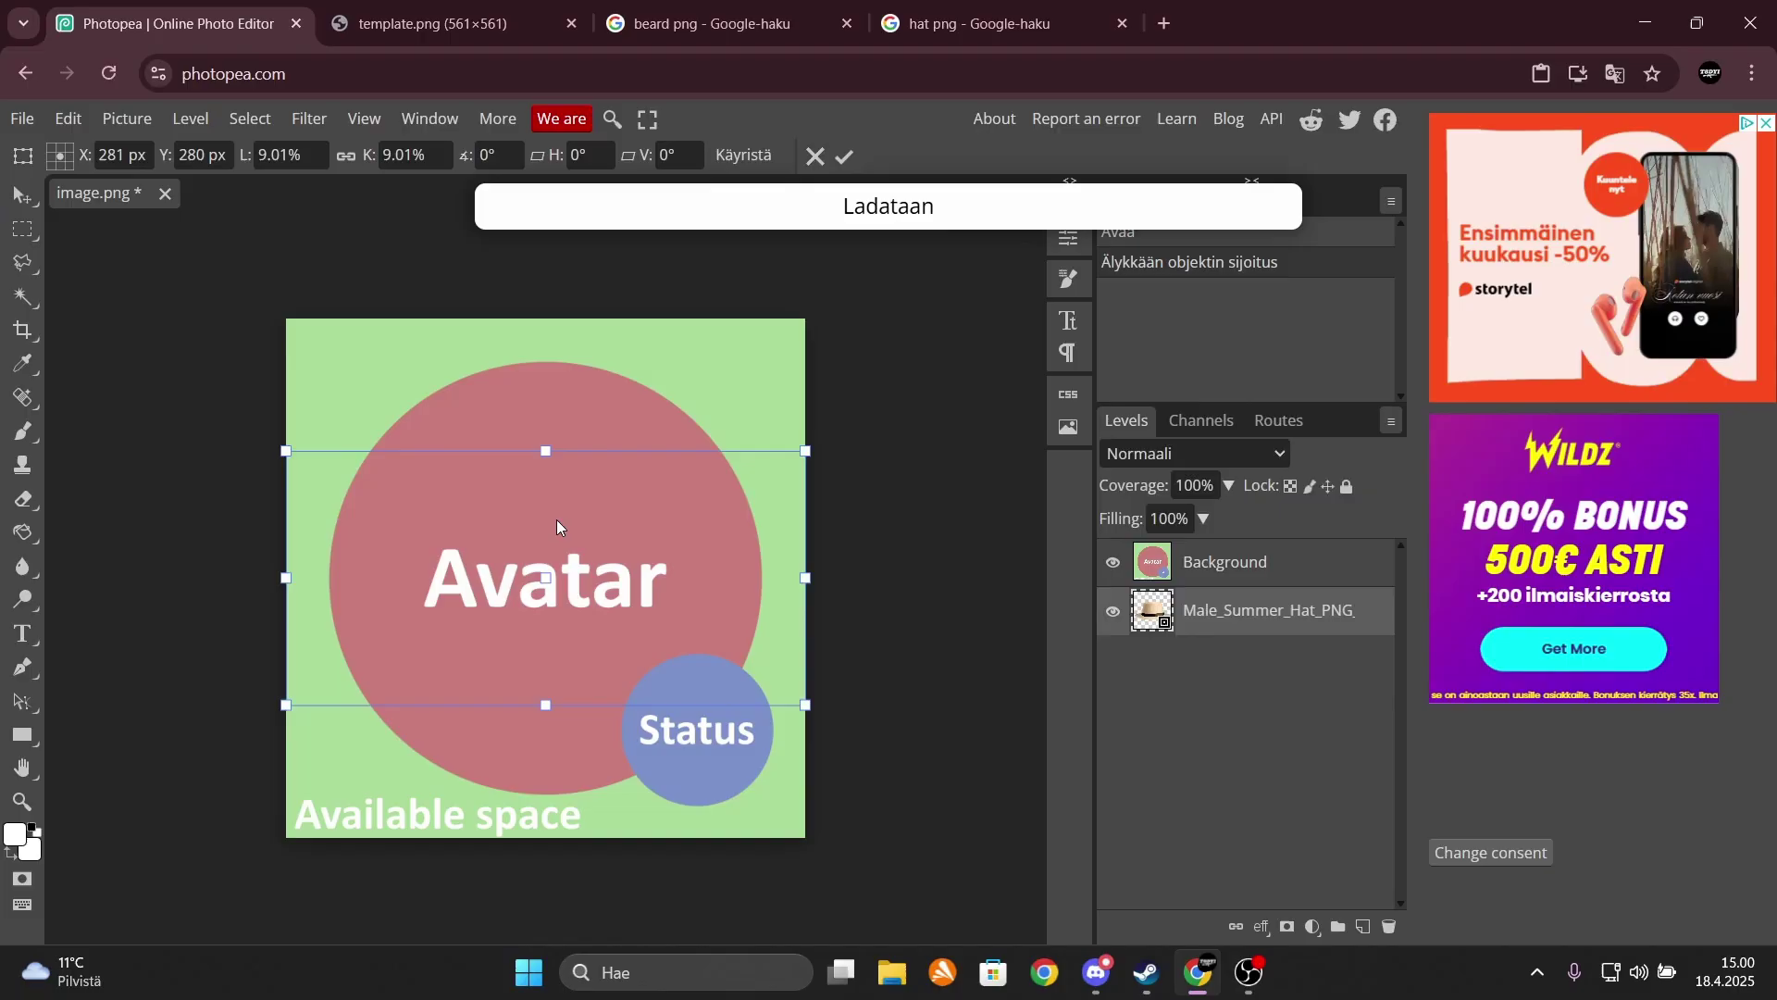
drag(1236, 613, 1235, 556)
drag(627, 532, 632, 483)
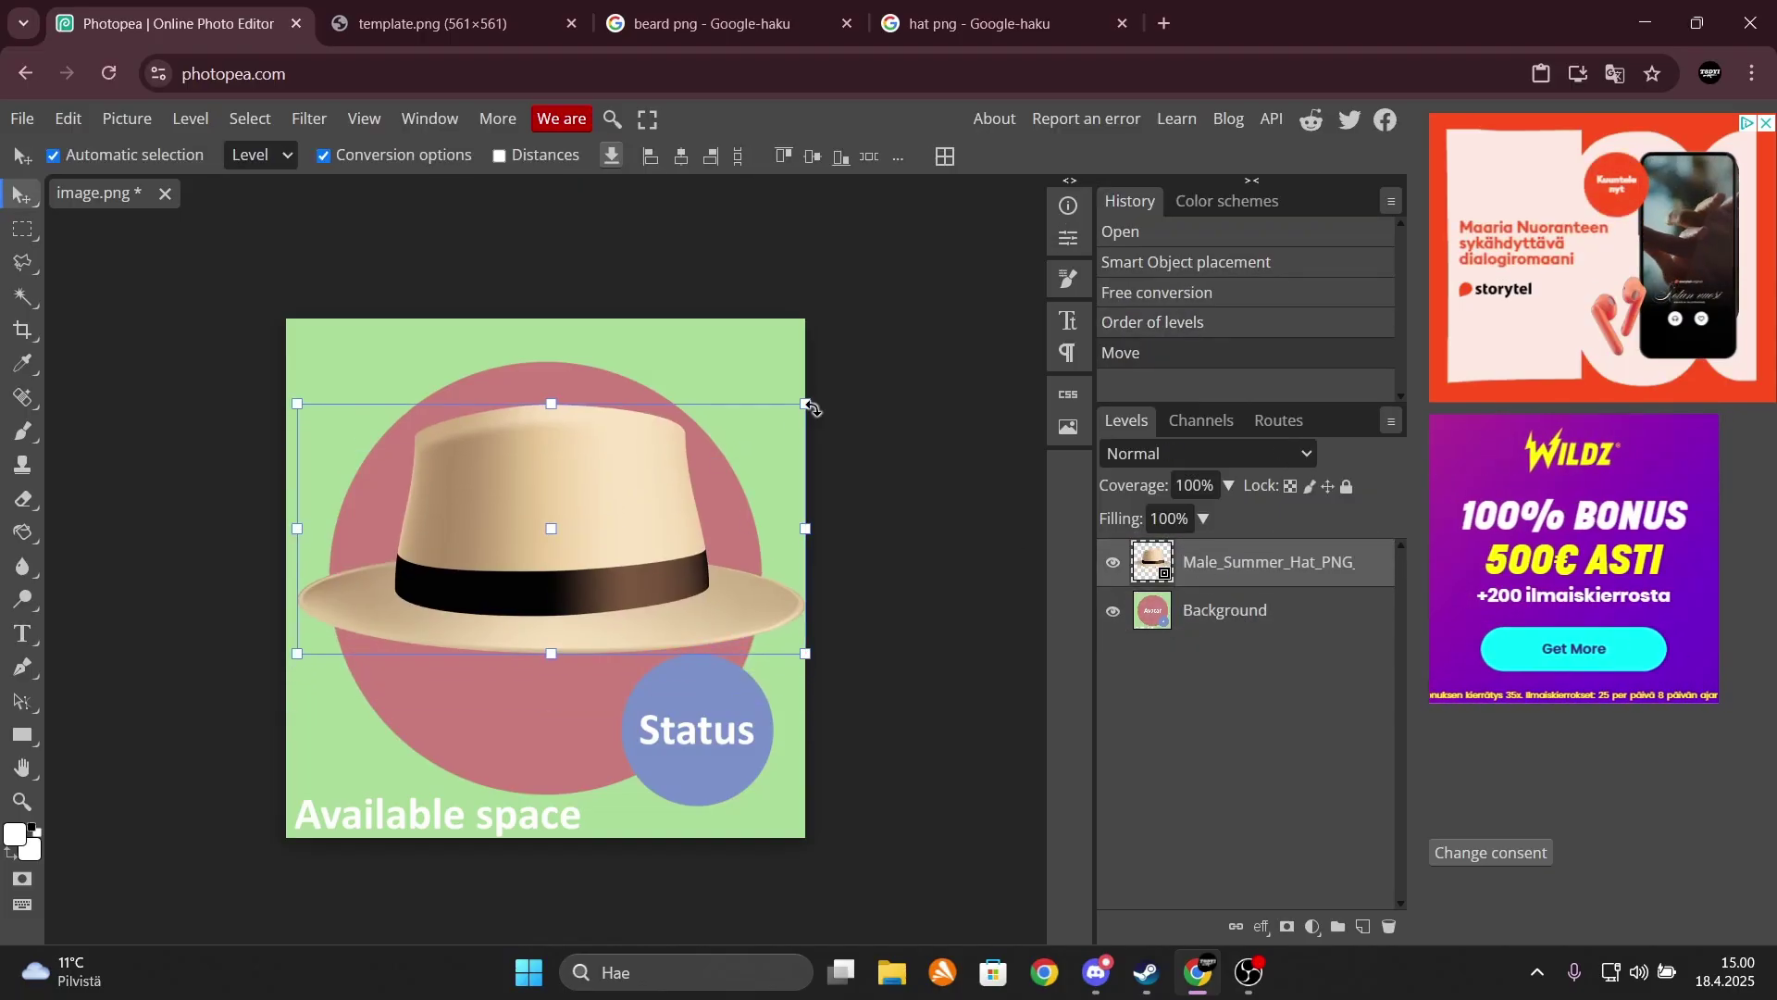
drag(805, 403, 592, 535)
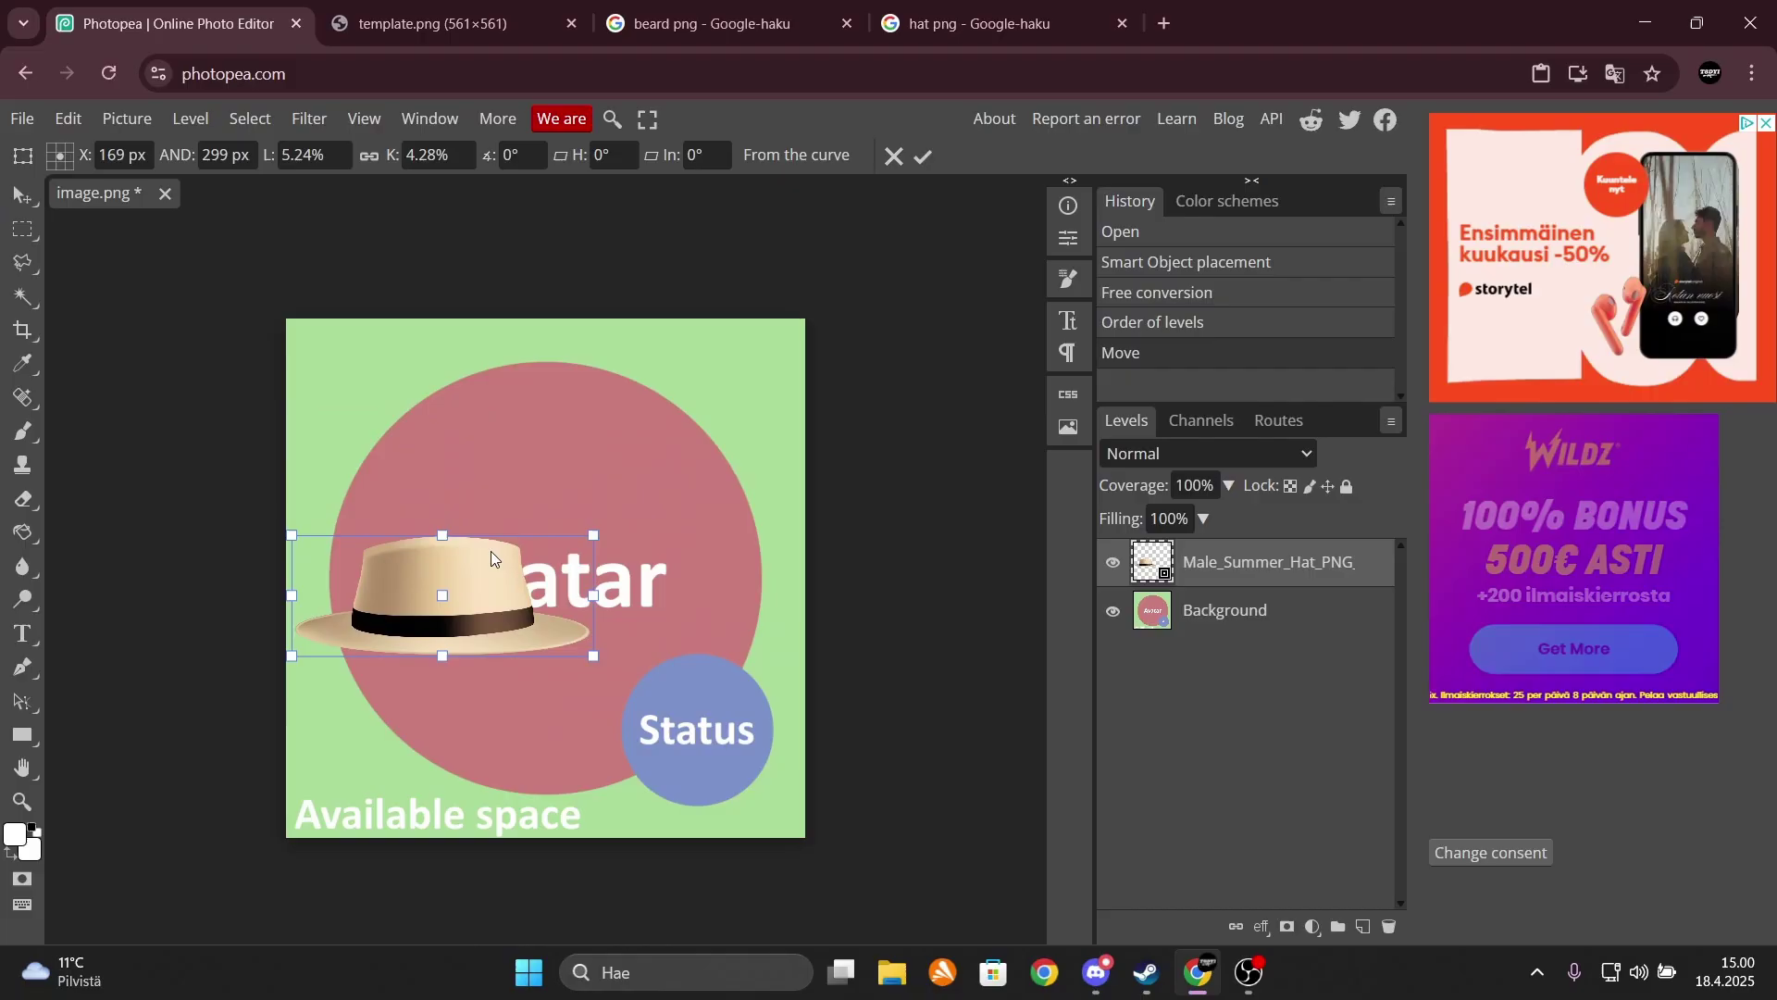
mouse_move(491, 552)
mouse_down()
mouse_move(639, 430)
mouse_move(648, 486)
mouse_move(755, 437)
mouse_up()
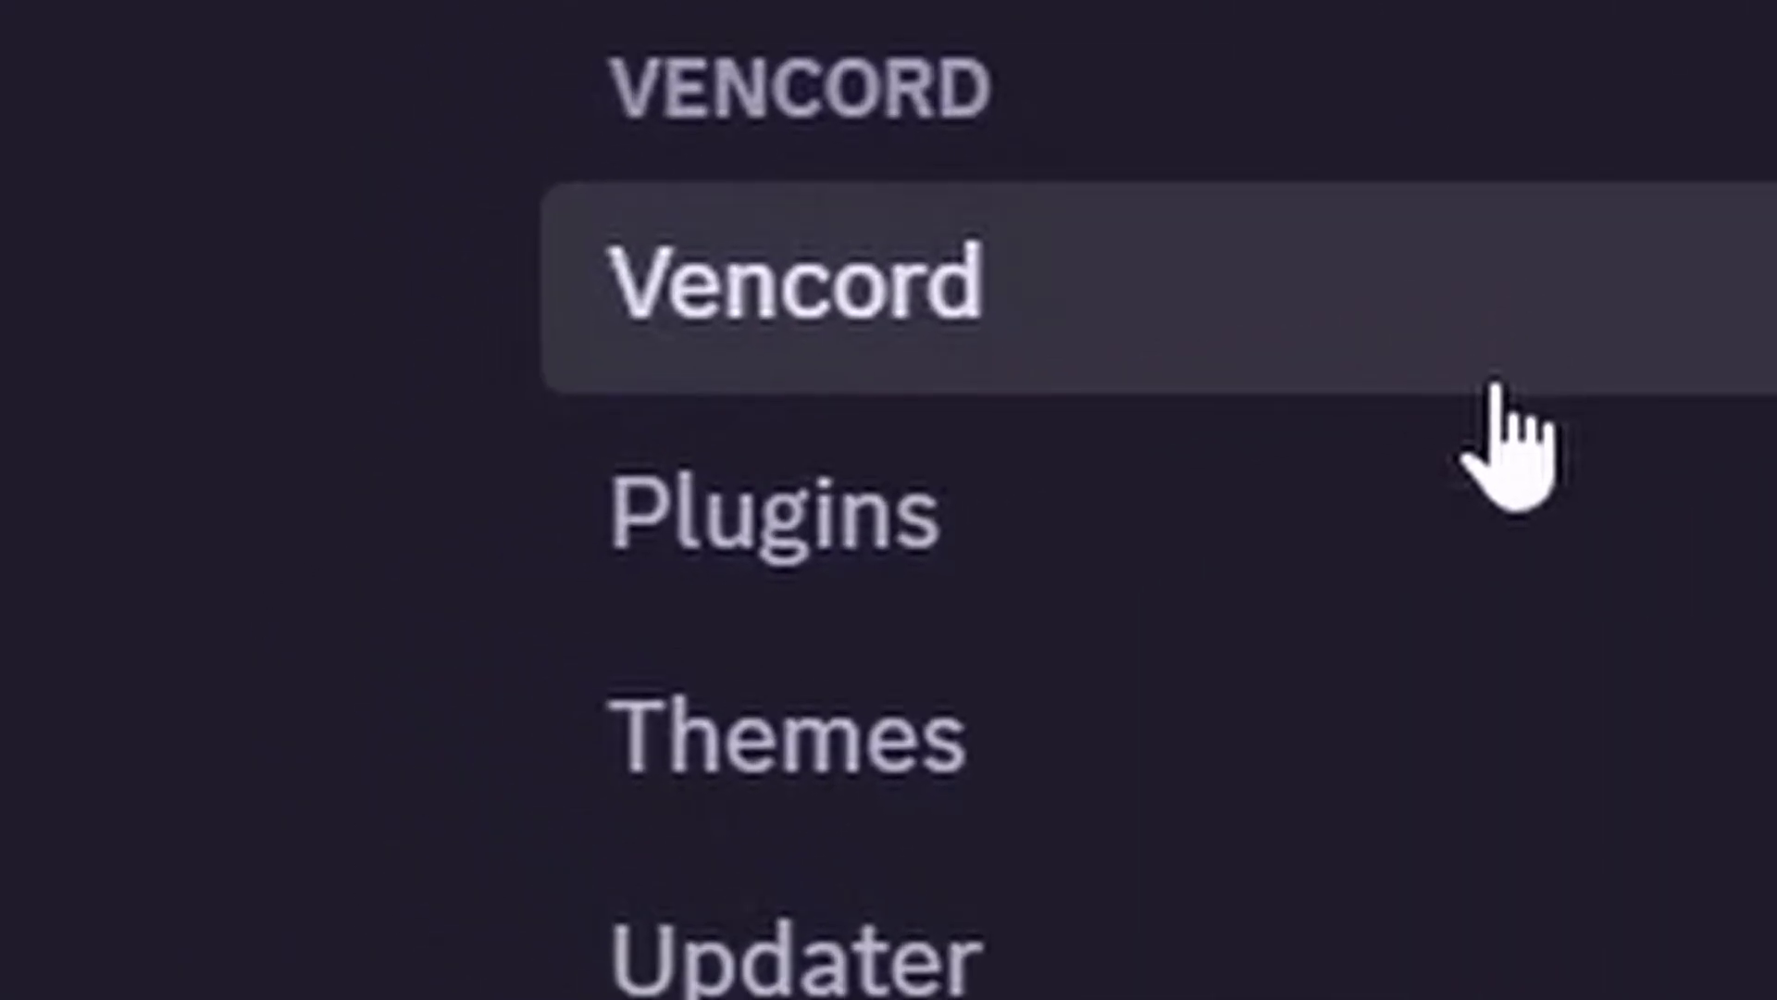
- Enable the Decor plugin from Vencord's Plugins list
click(492, 565)
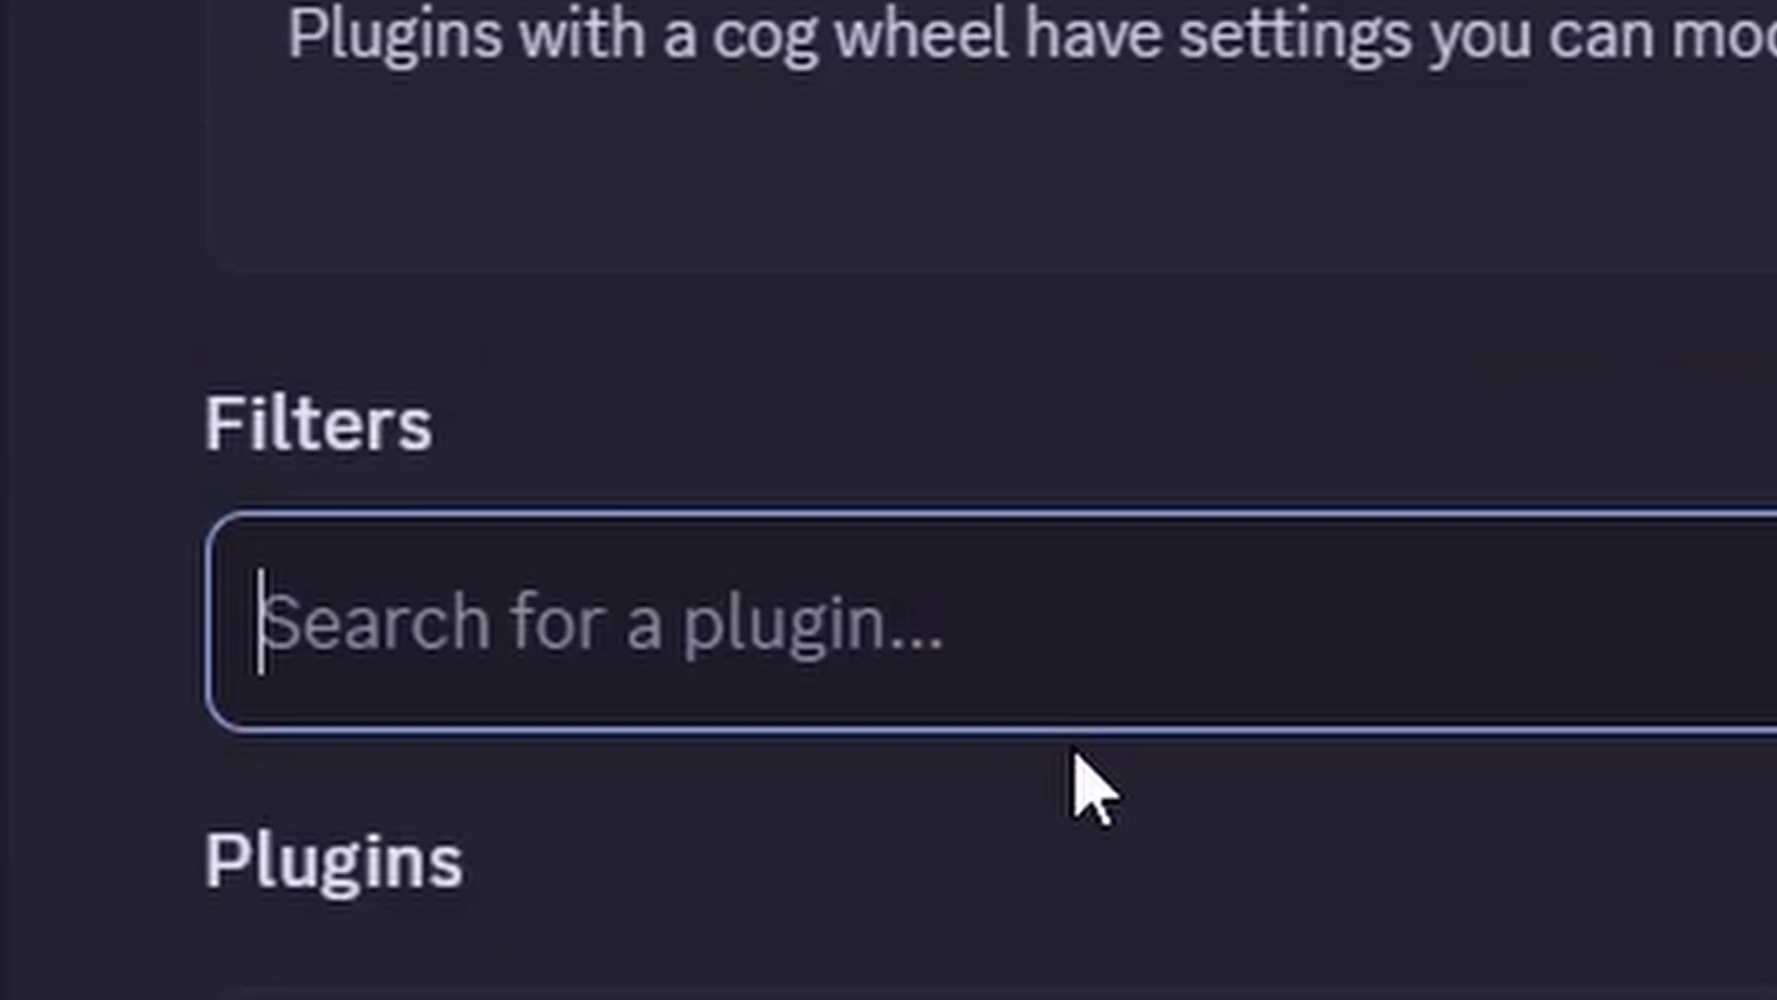
text(decor)
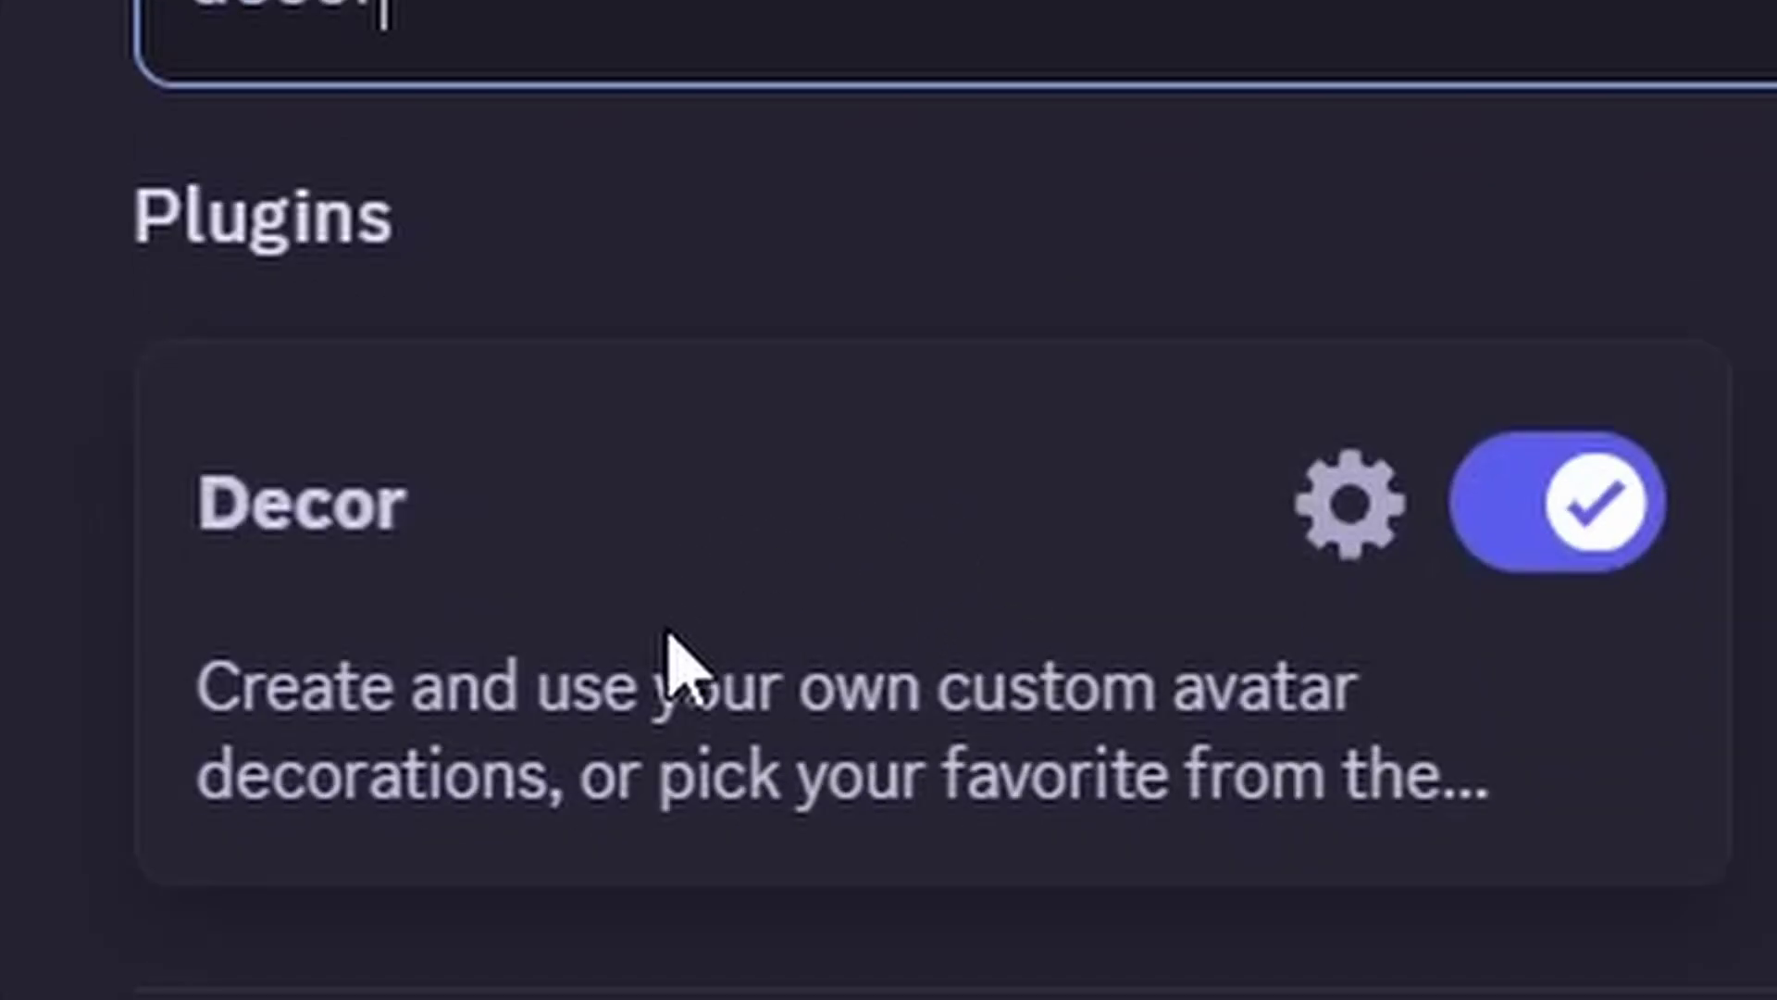
click(1587, 510)
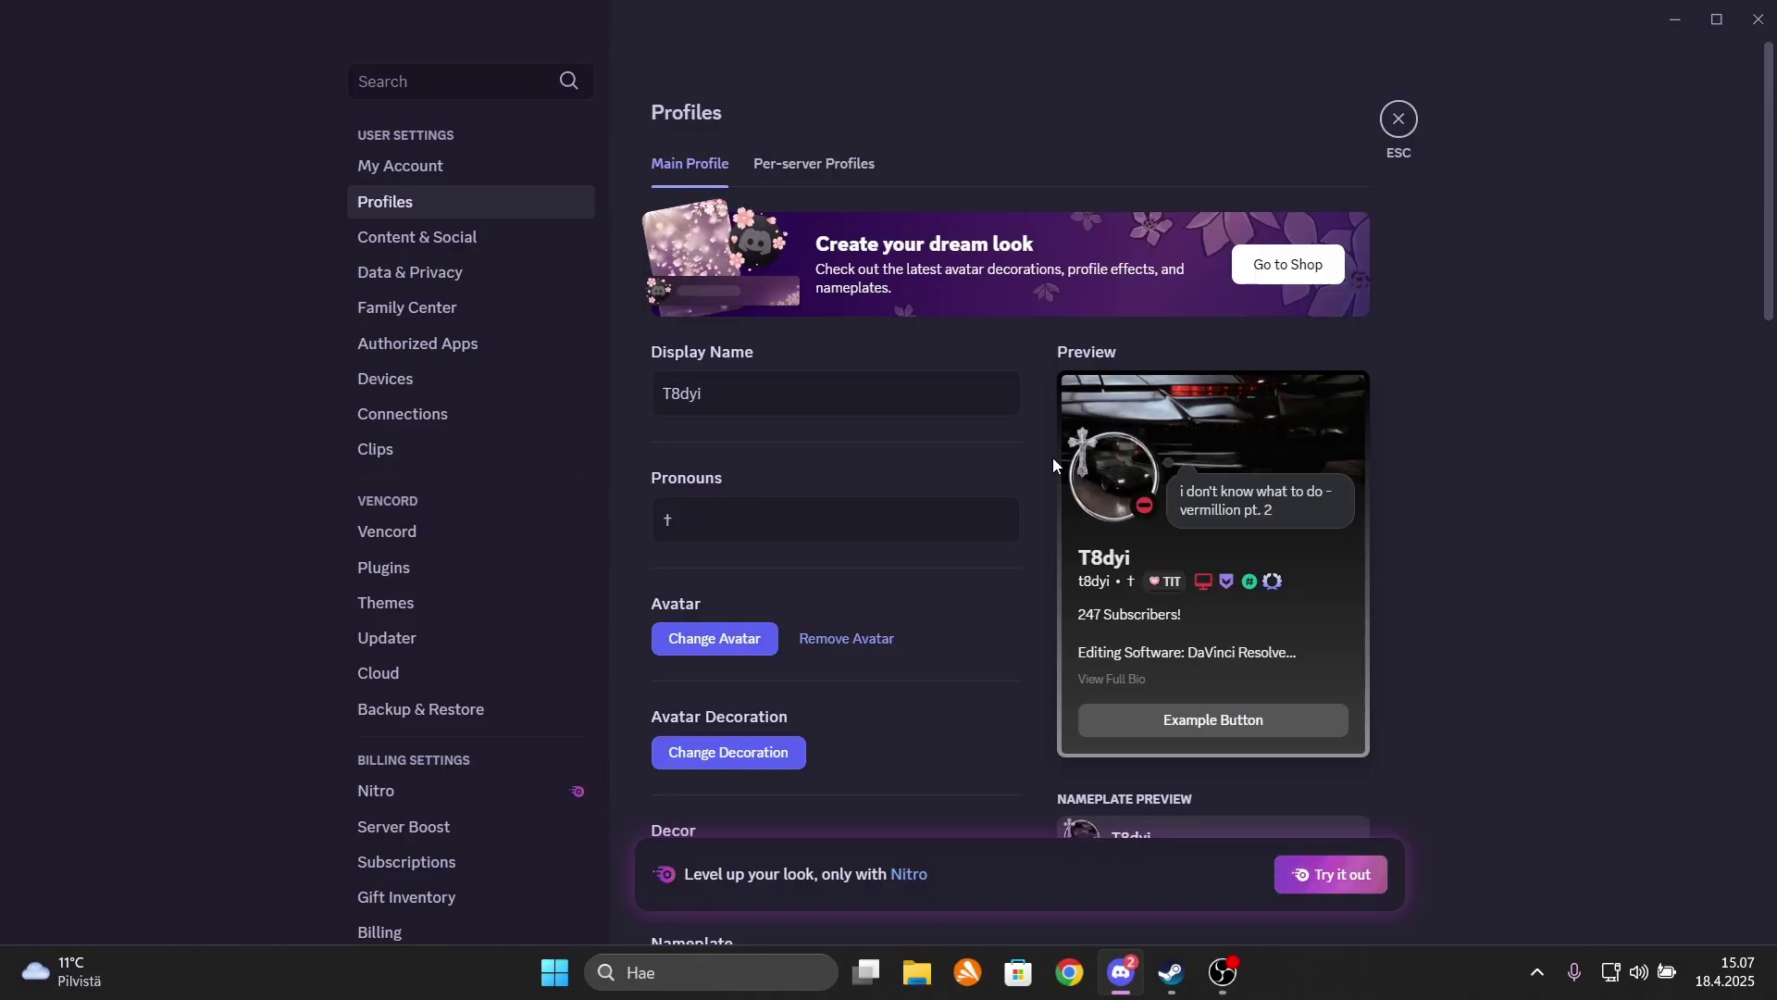
scroll(1053, 456, down, 3)
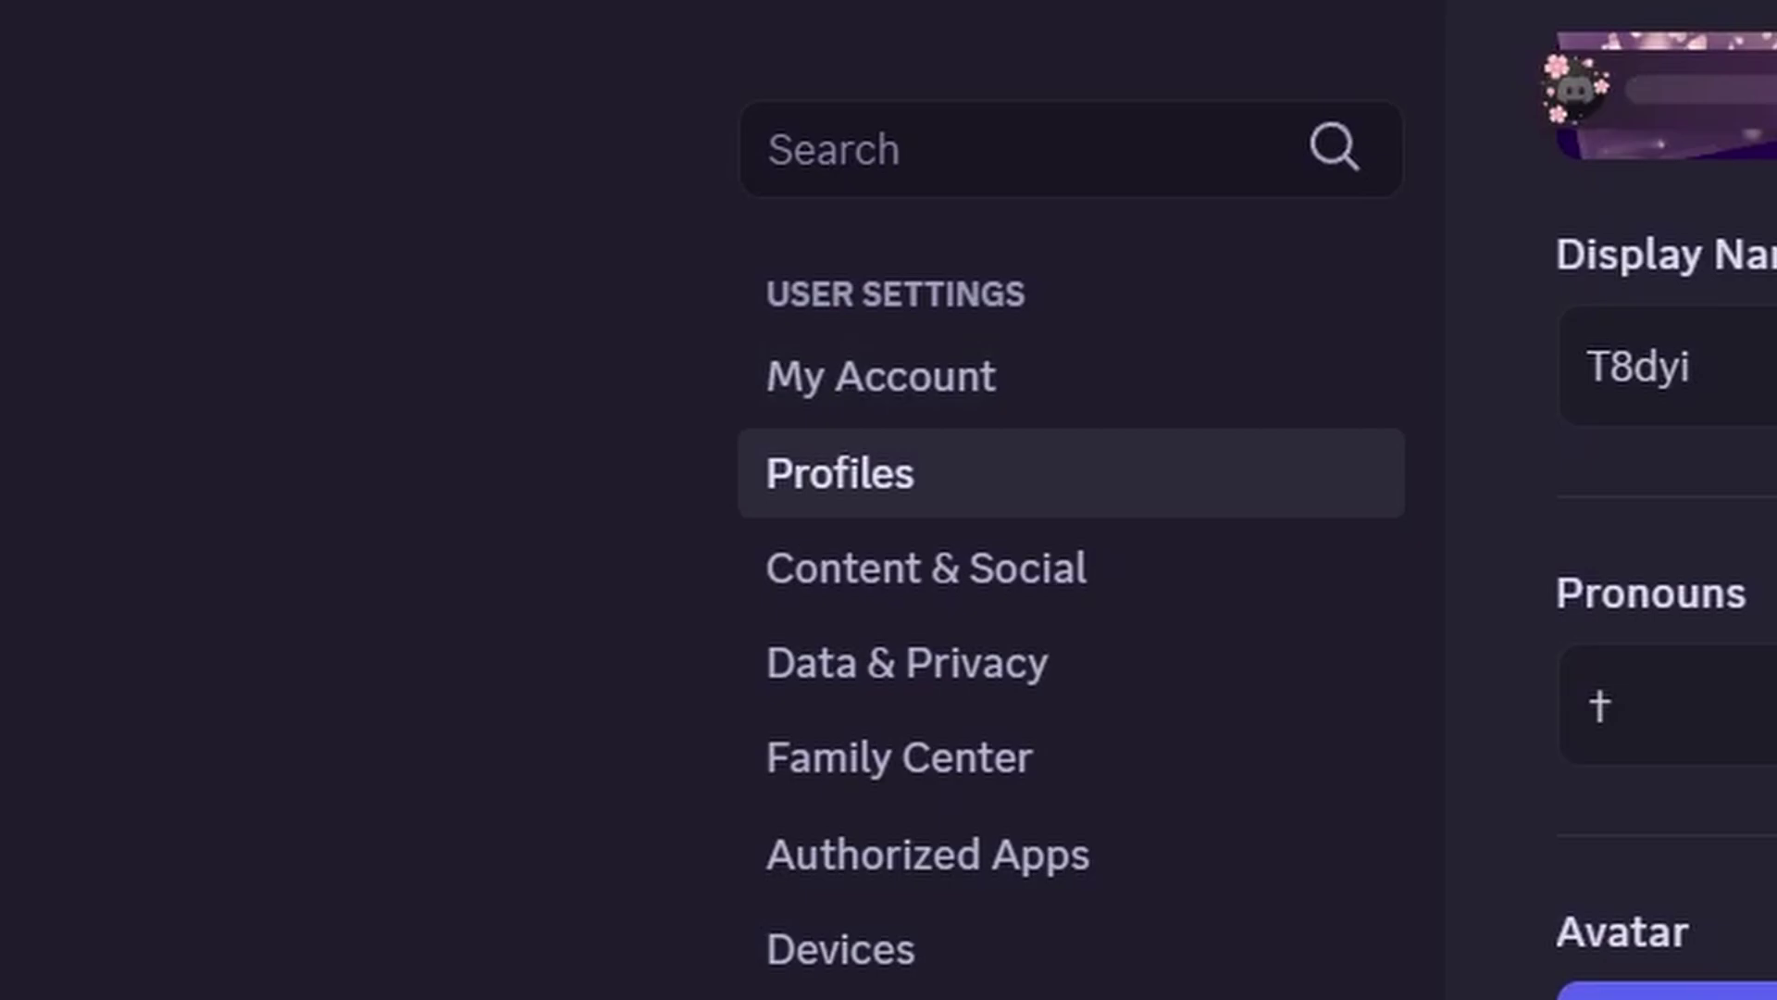
scroll(1666, 555, down, 2)
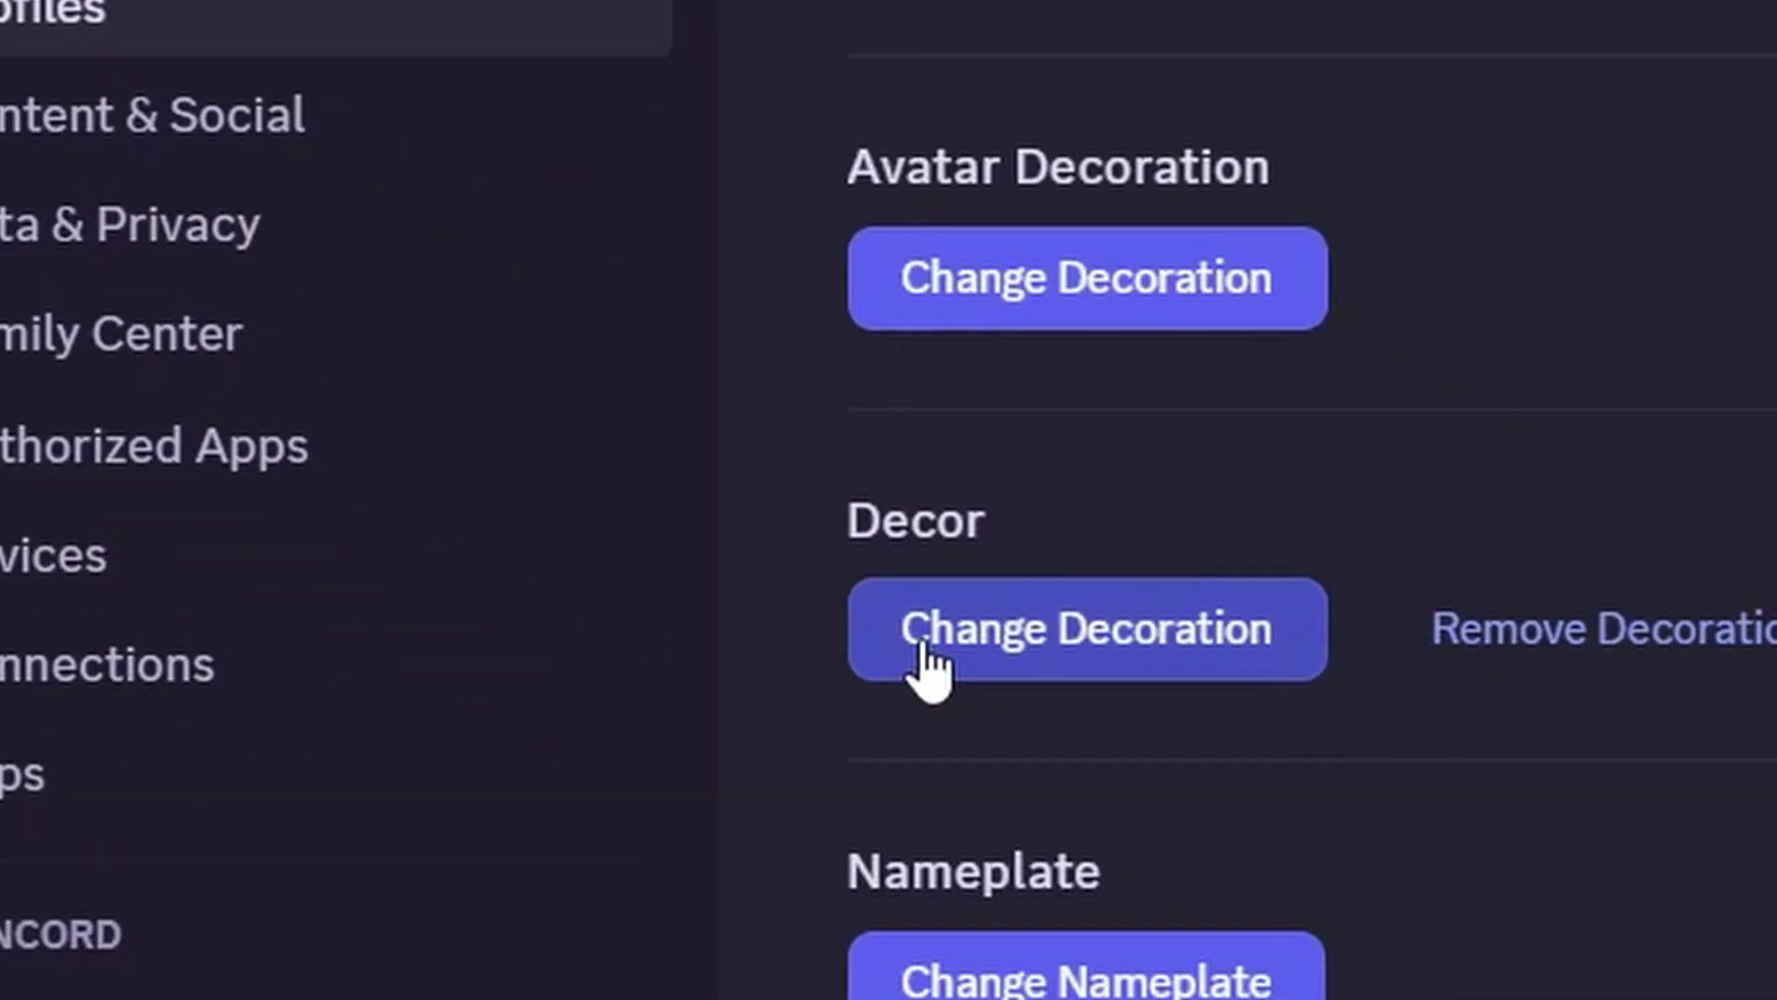
- Preview the Santa's Hat, Fantasy Forest and Rain decorations, keeping Rain selected
click(977, 526)
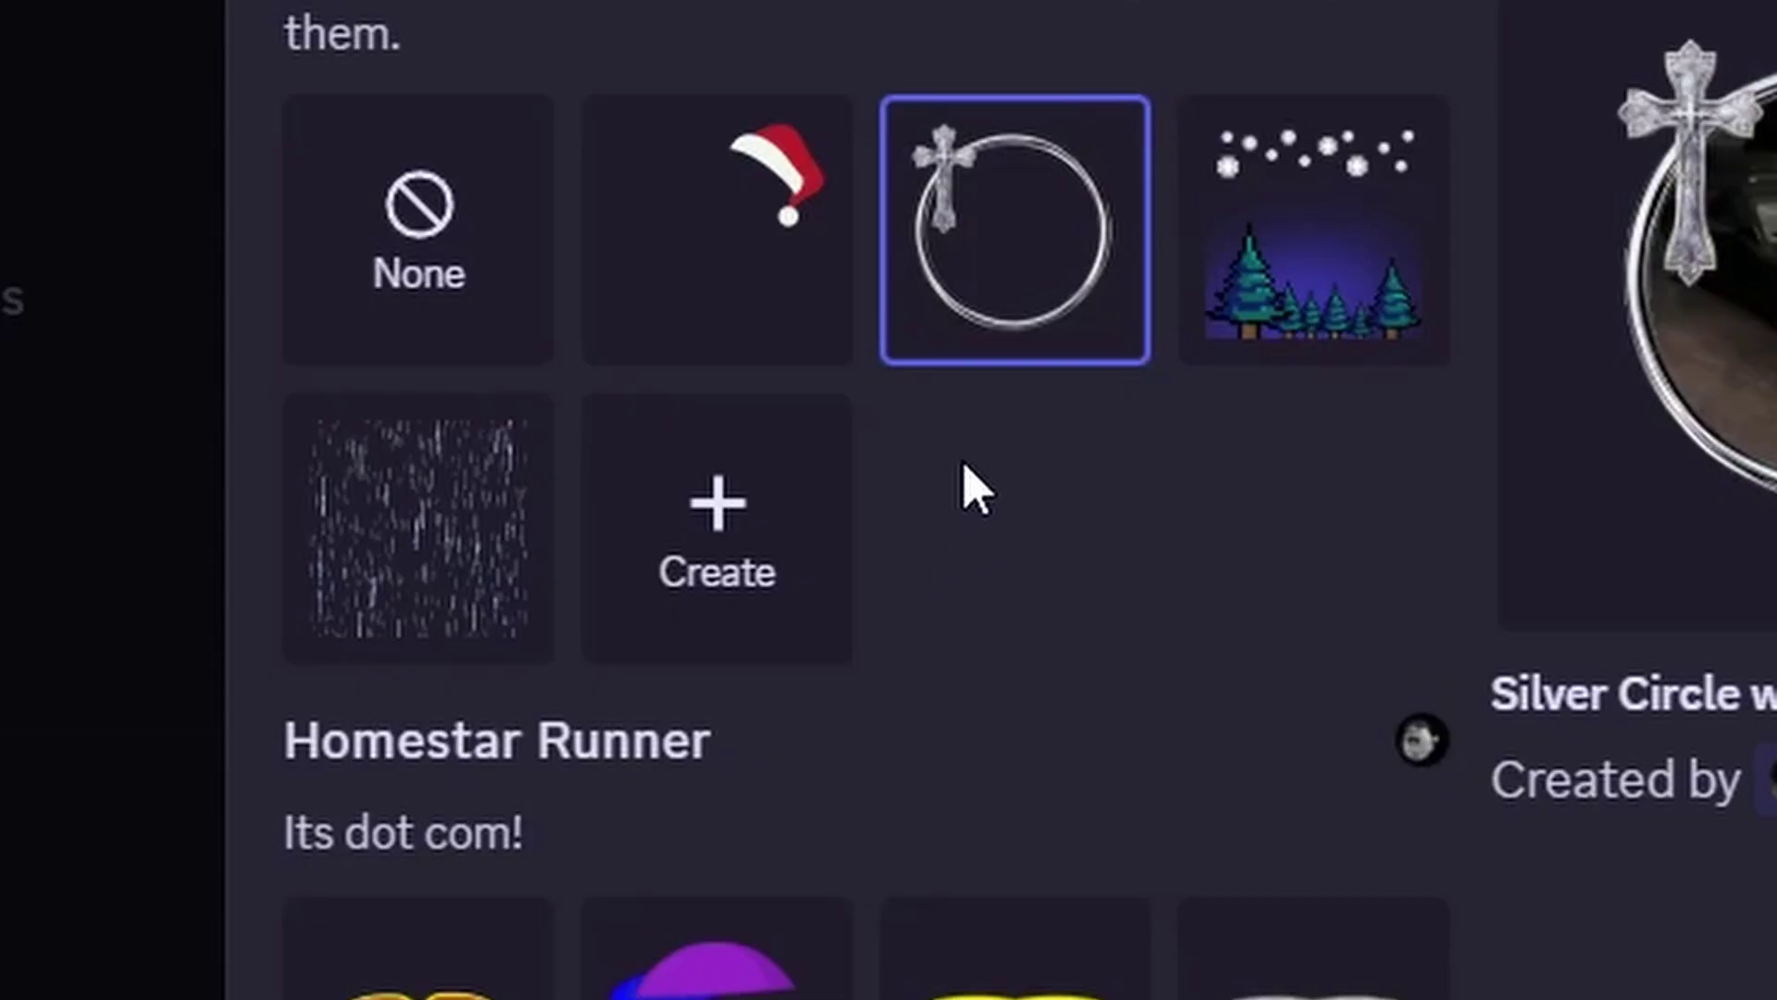
click(764, 286)
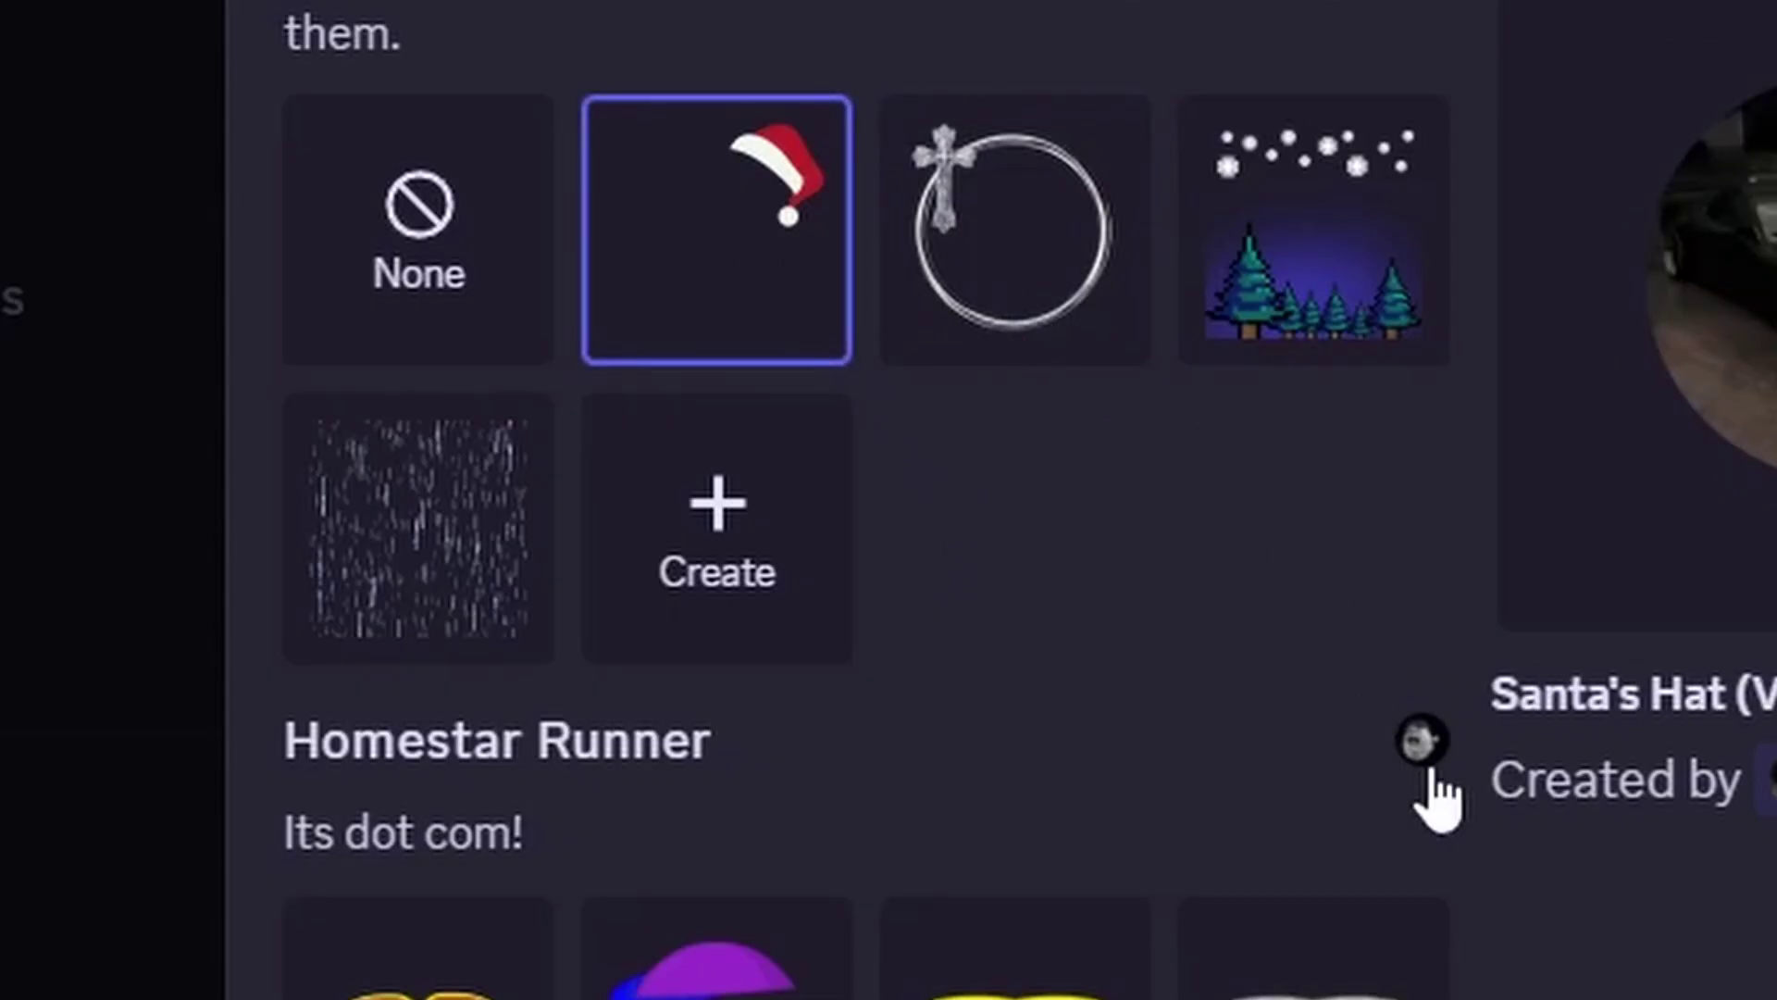
click(1291, 313)
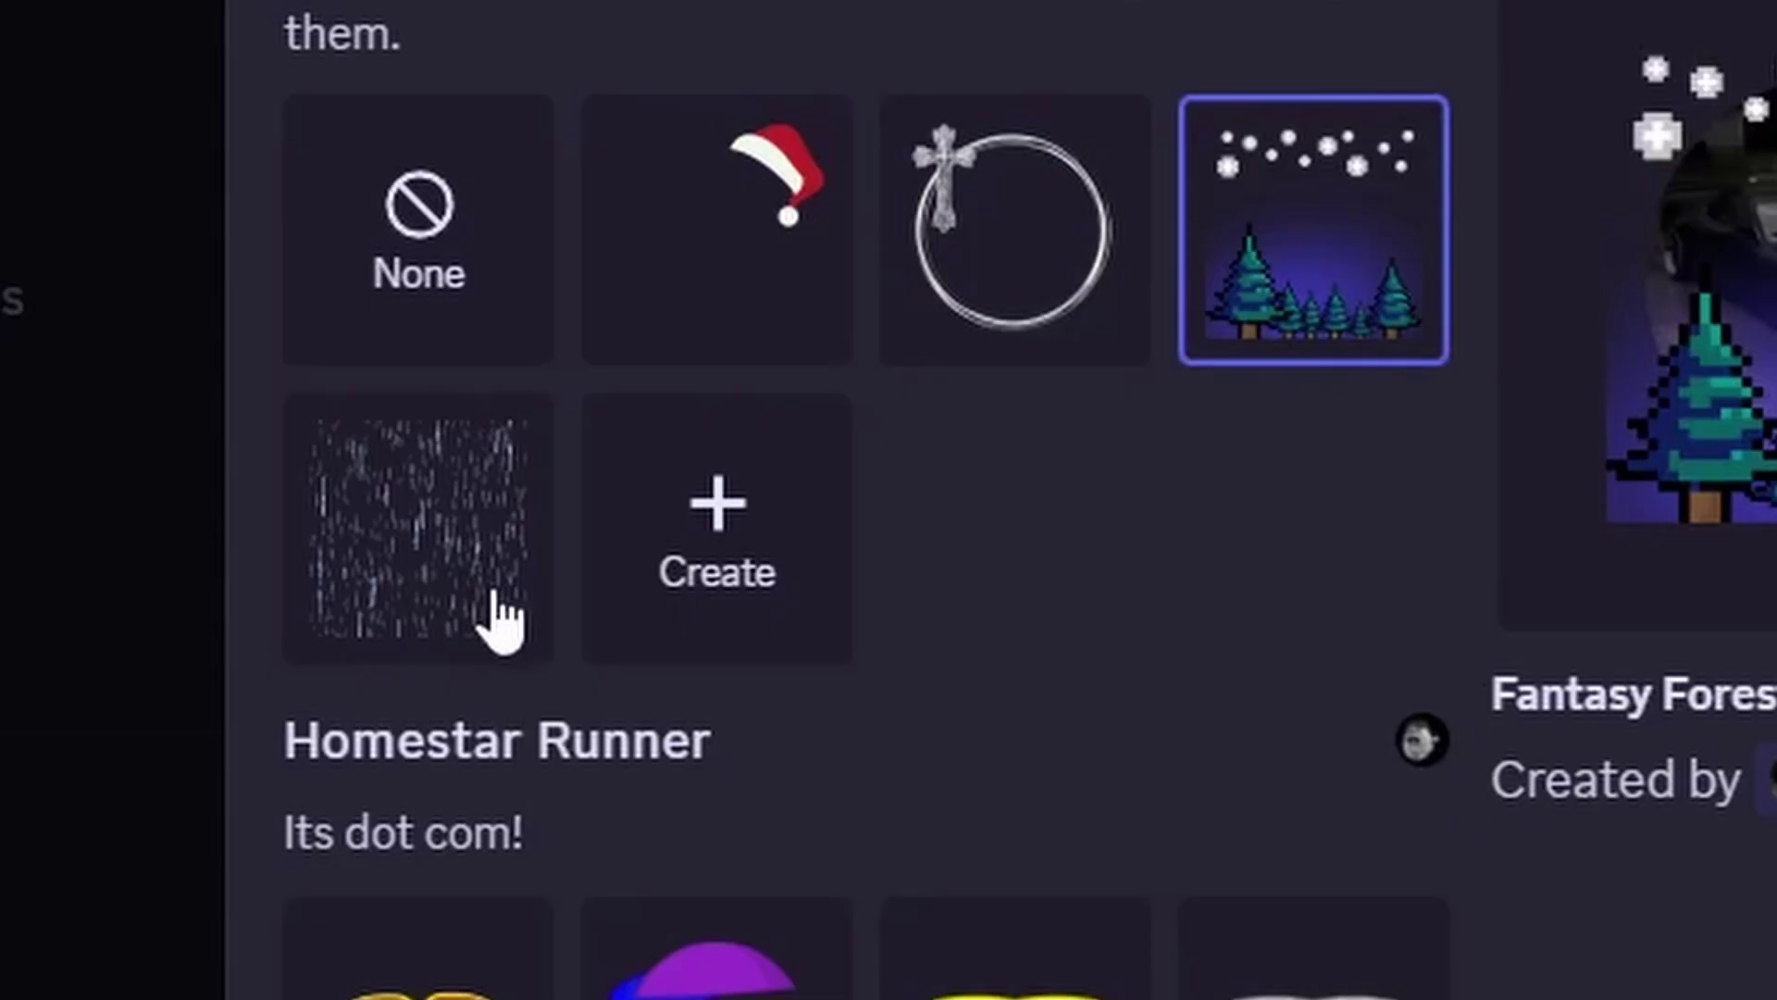
click(456, 602)
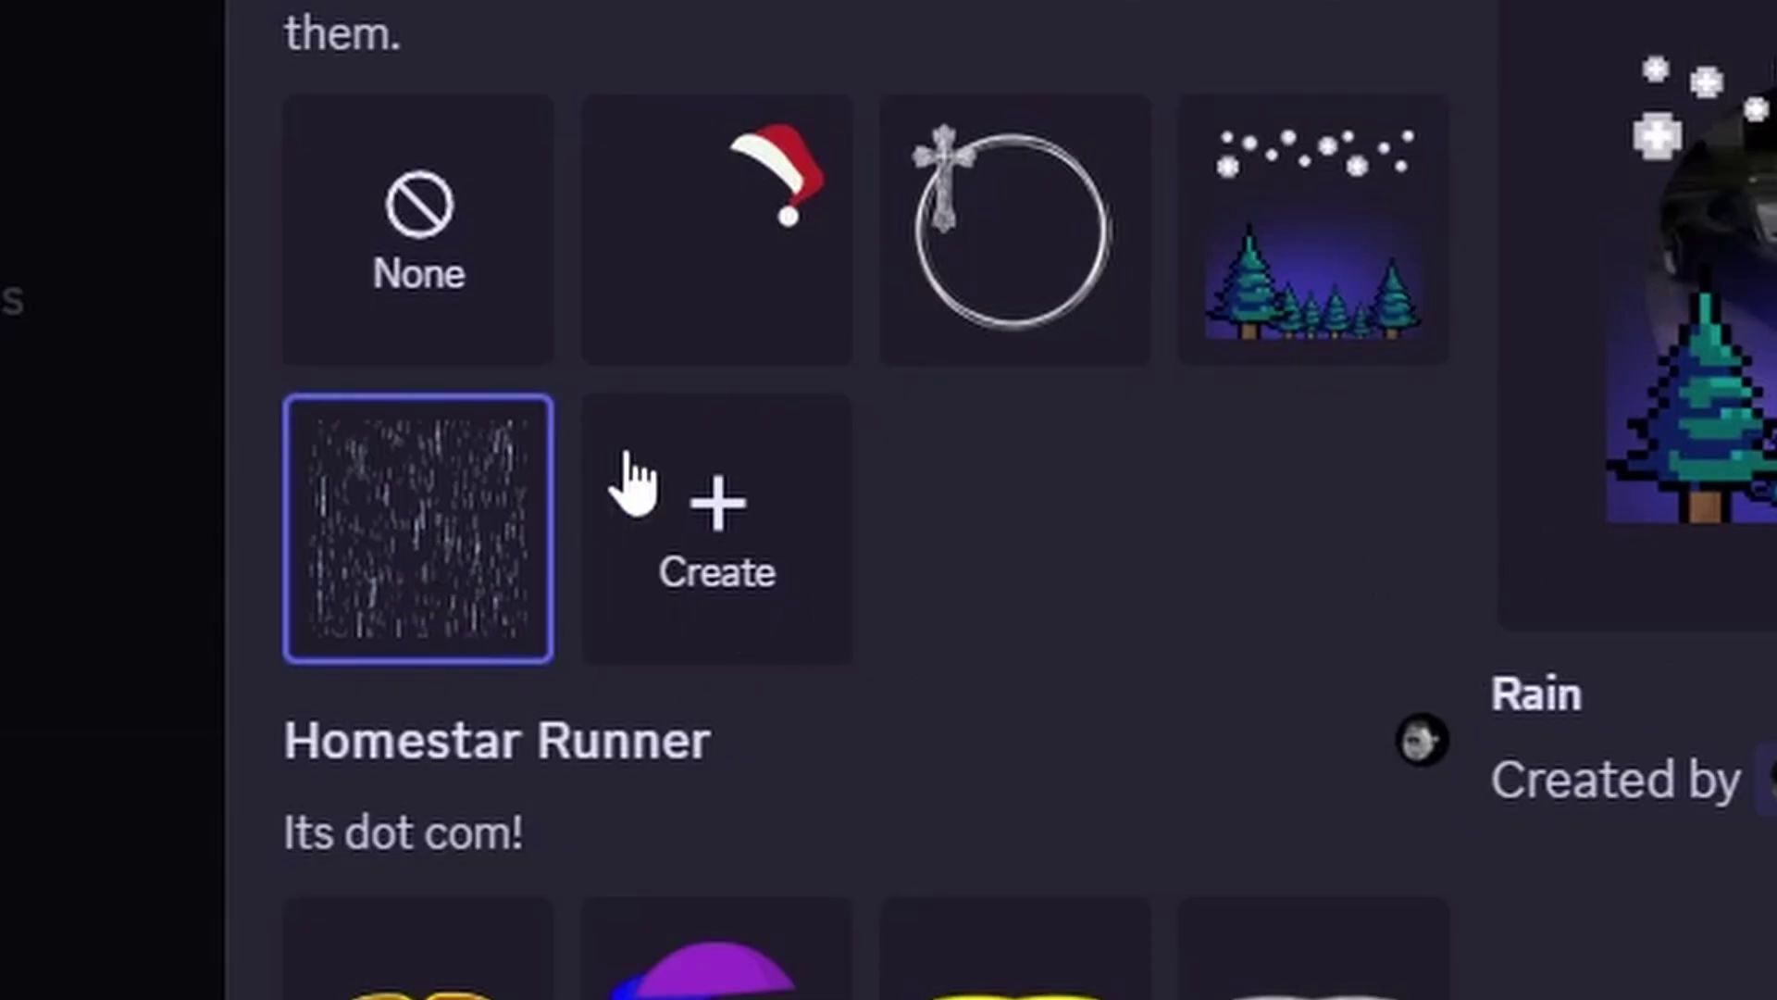
click(677, 322)
click(505, 562)
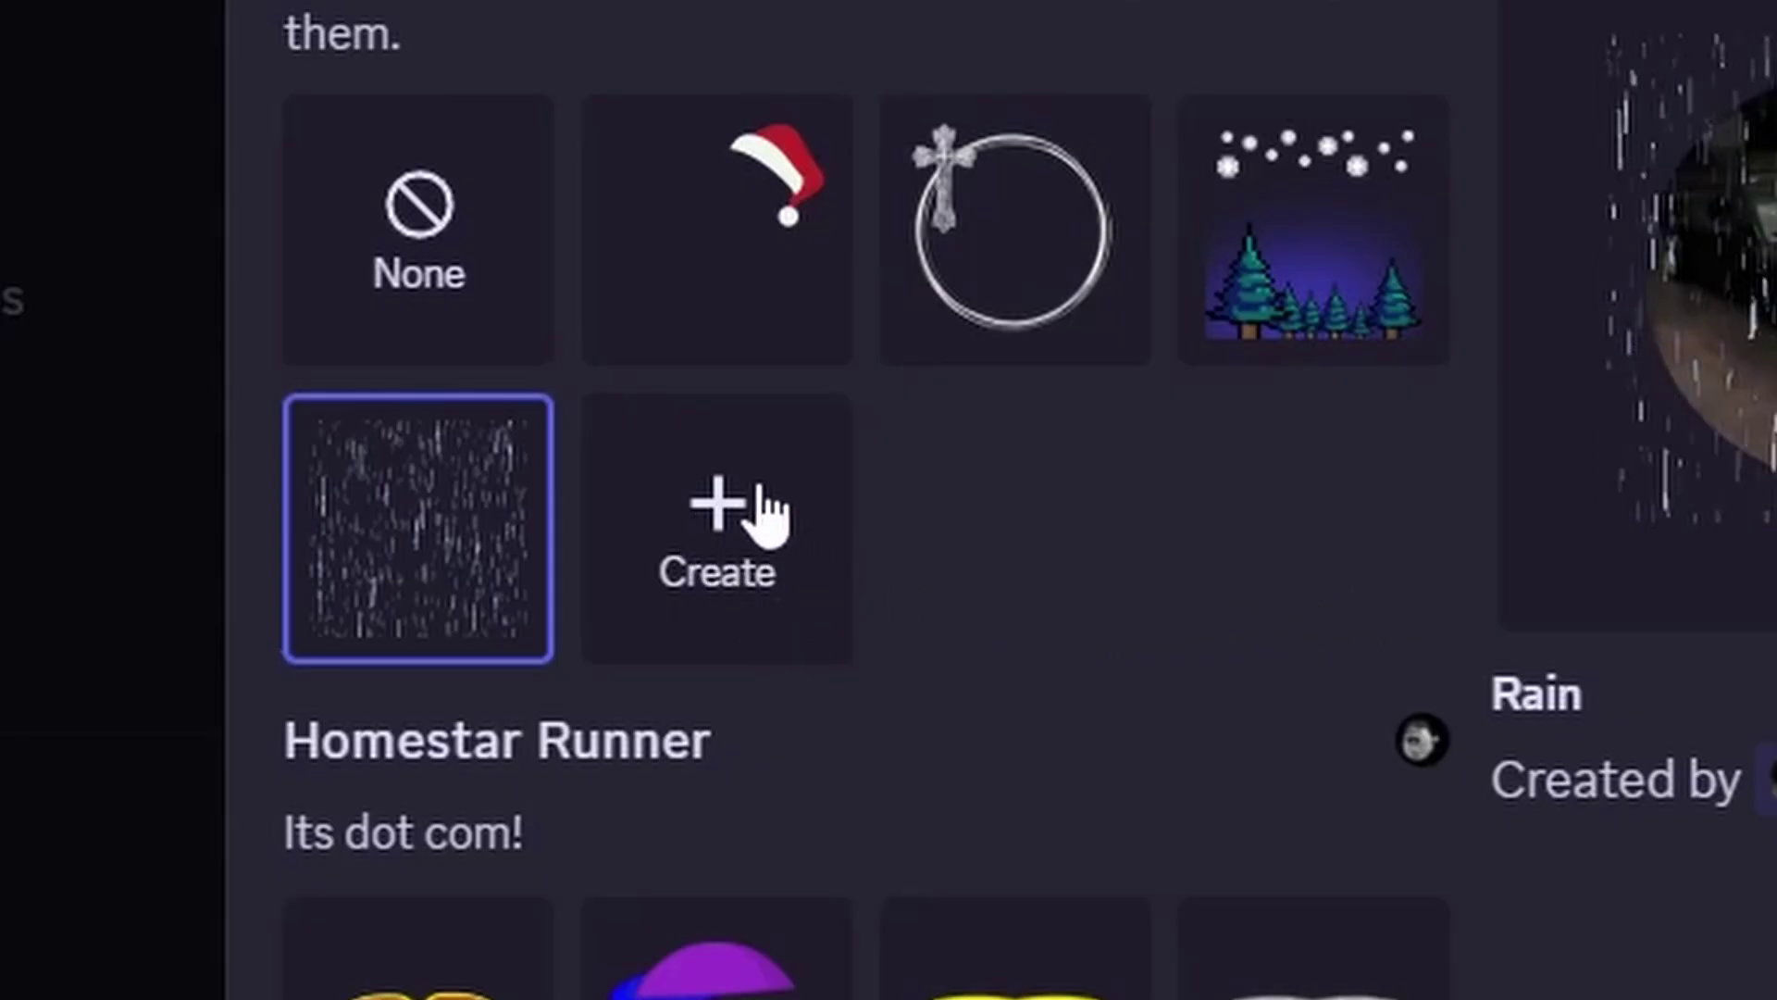
- Create a custom decoration from the image (1) file and submit it for review
click(742, 530)
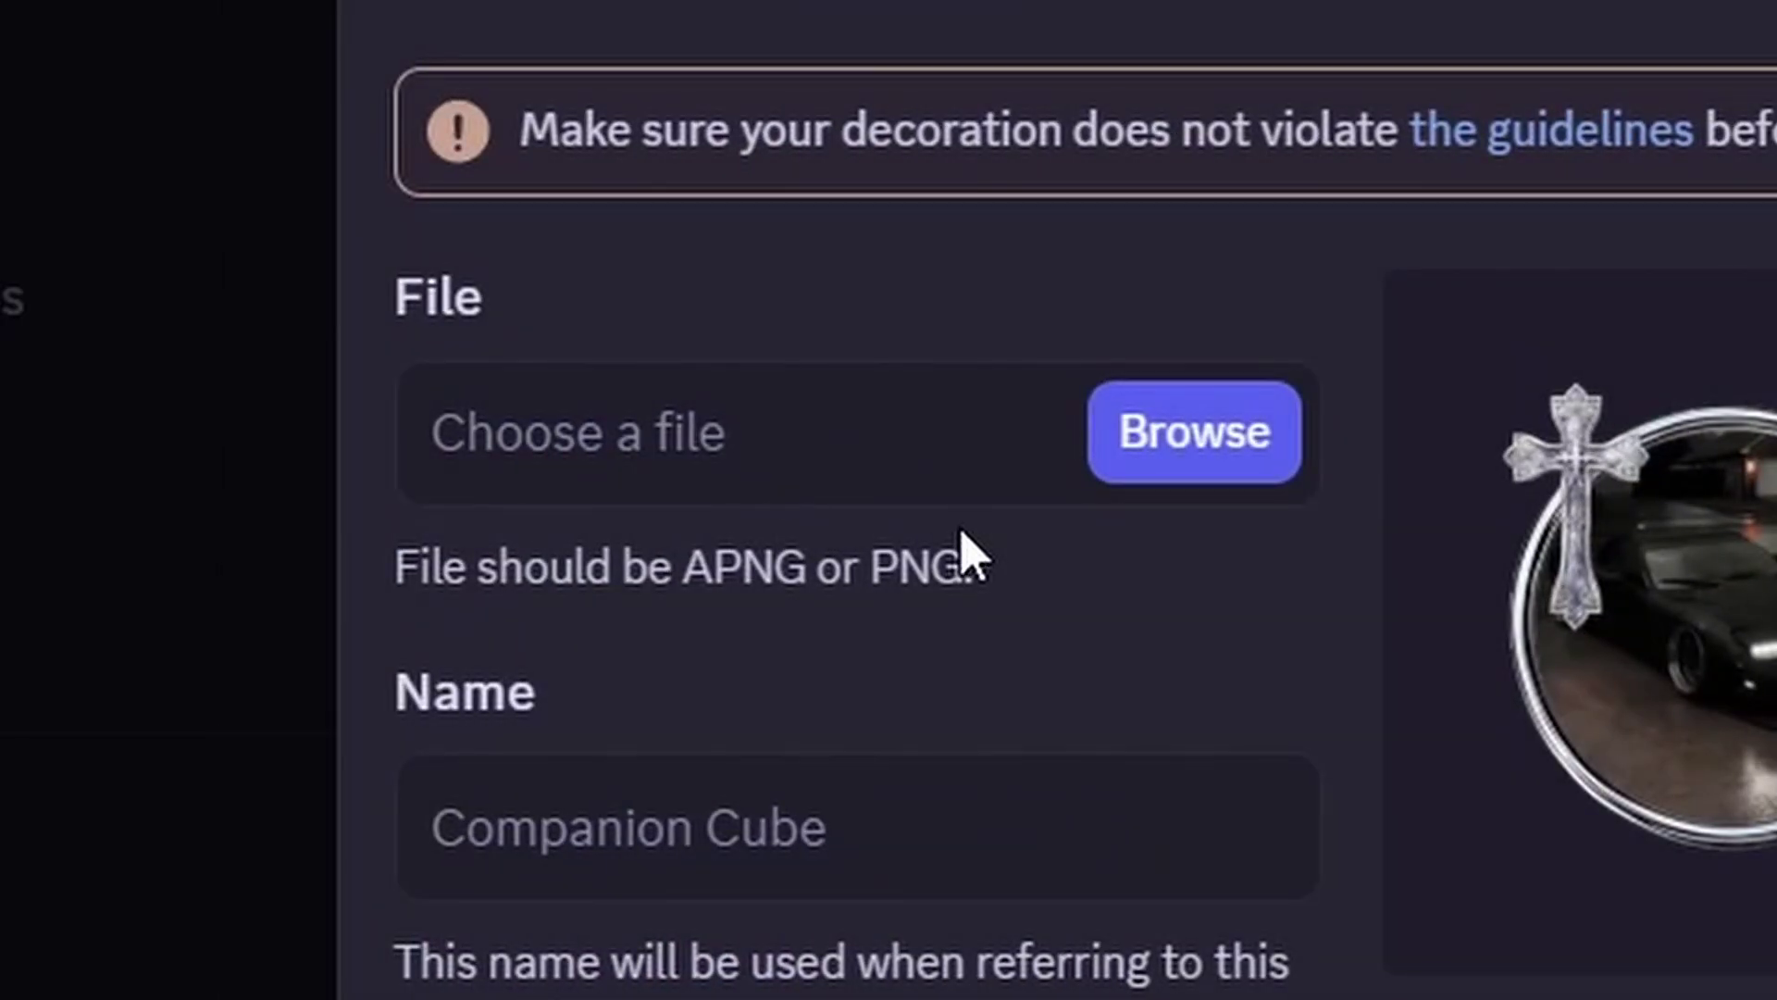
click(1196, 441)
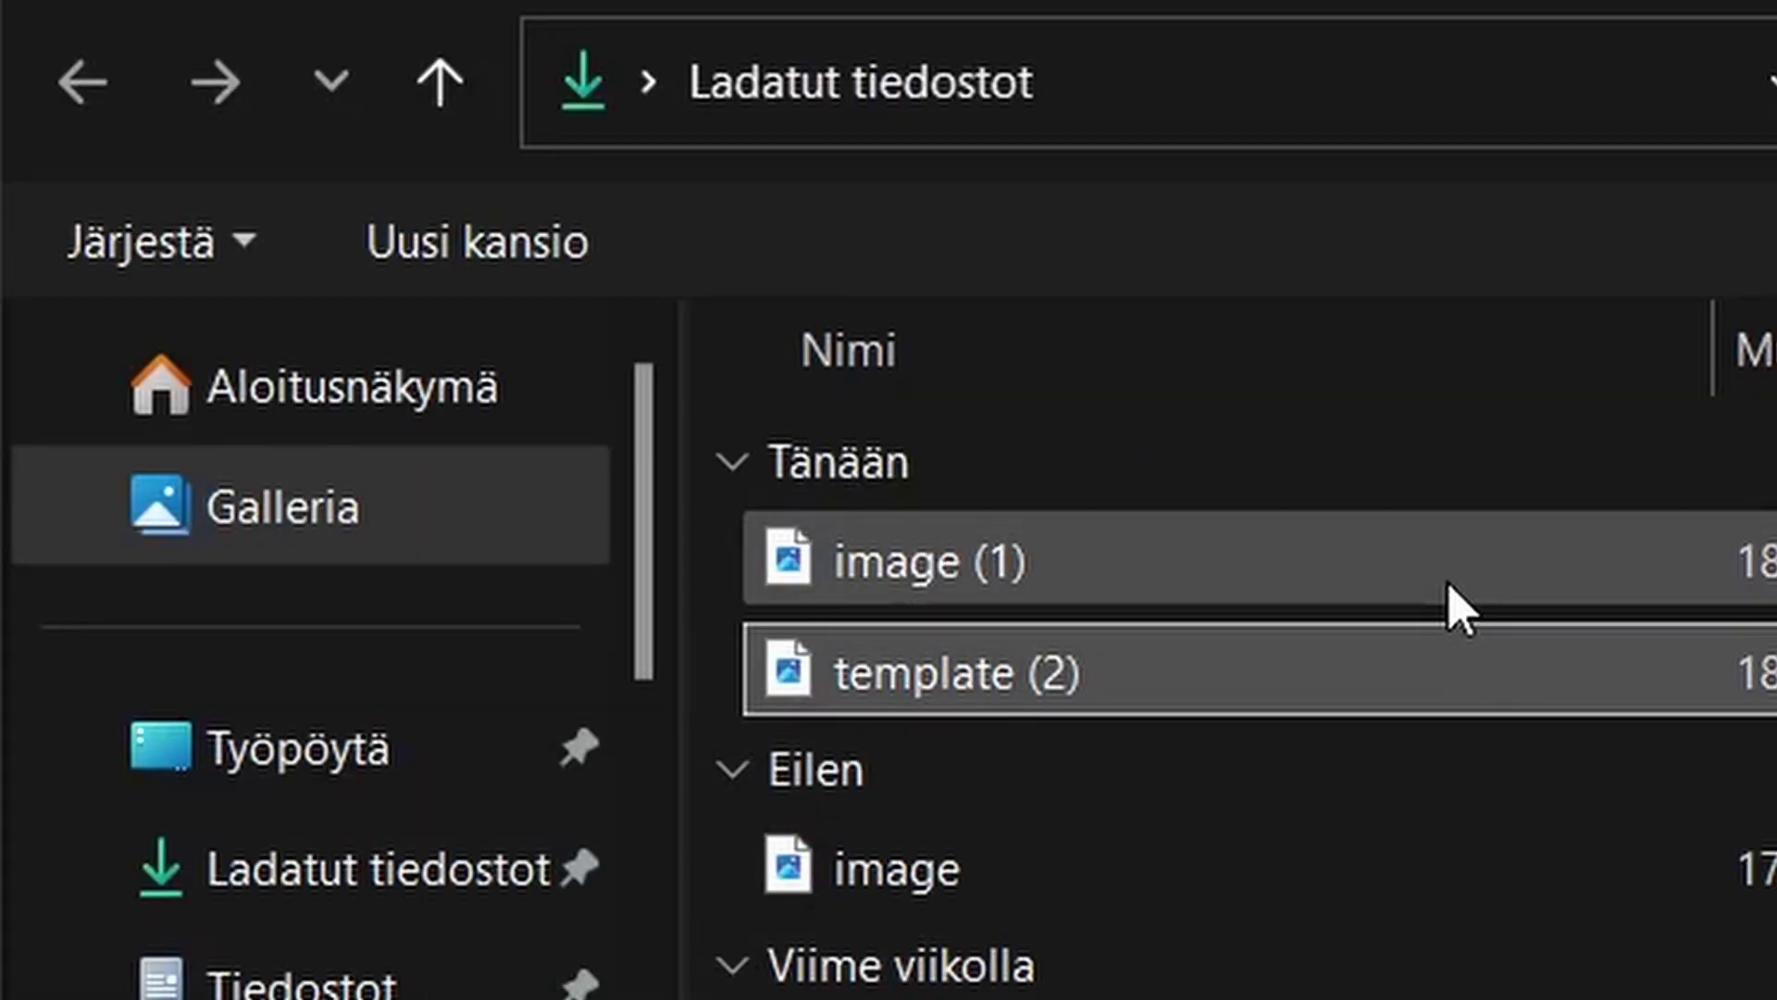
click(1453, 603)
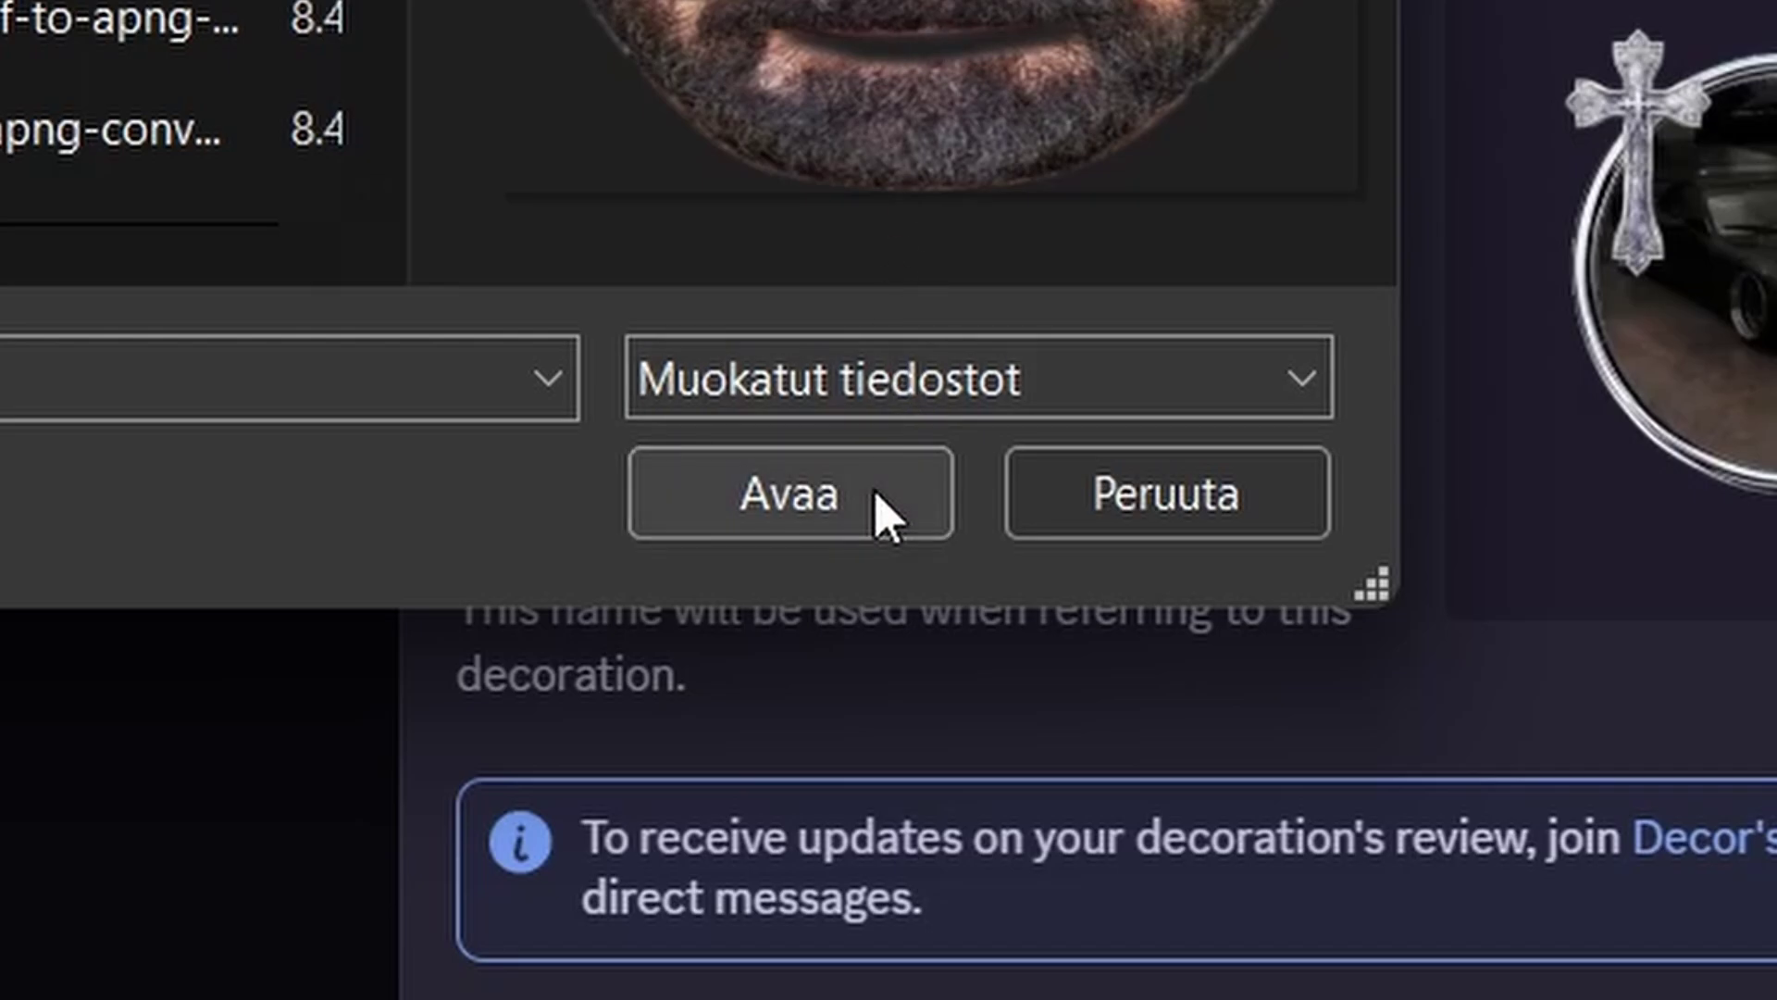
click(881, 509)
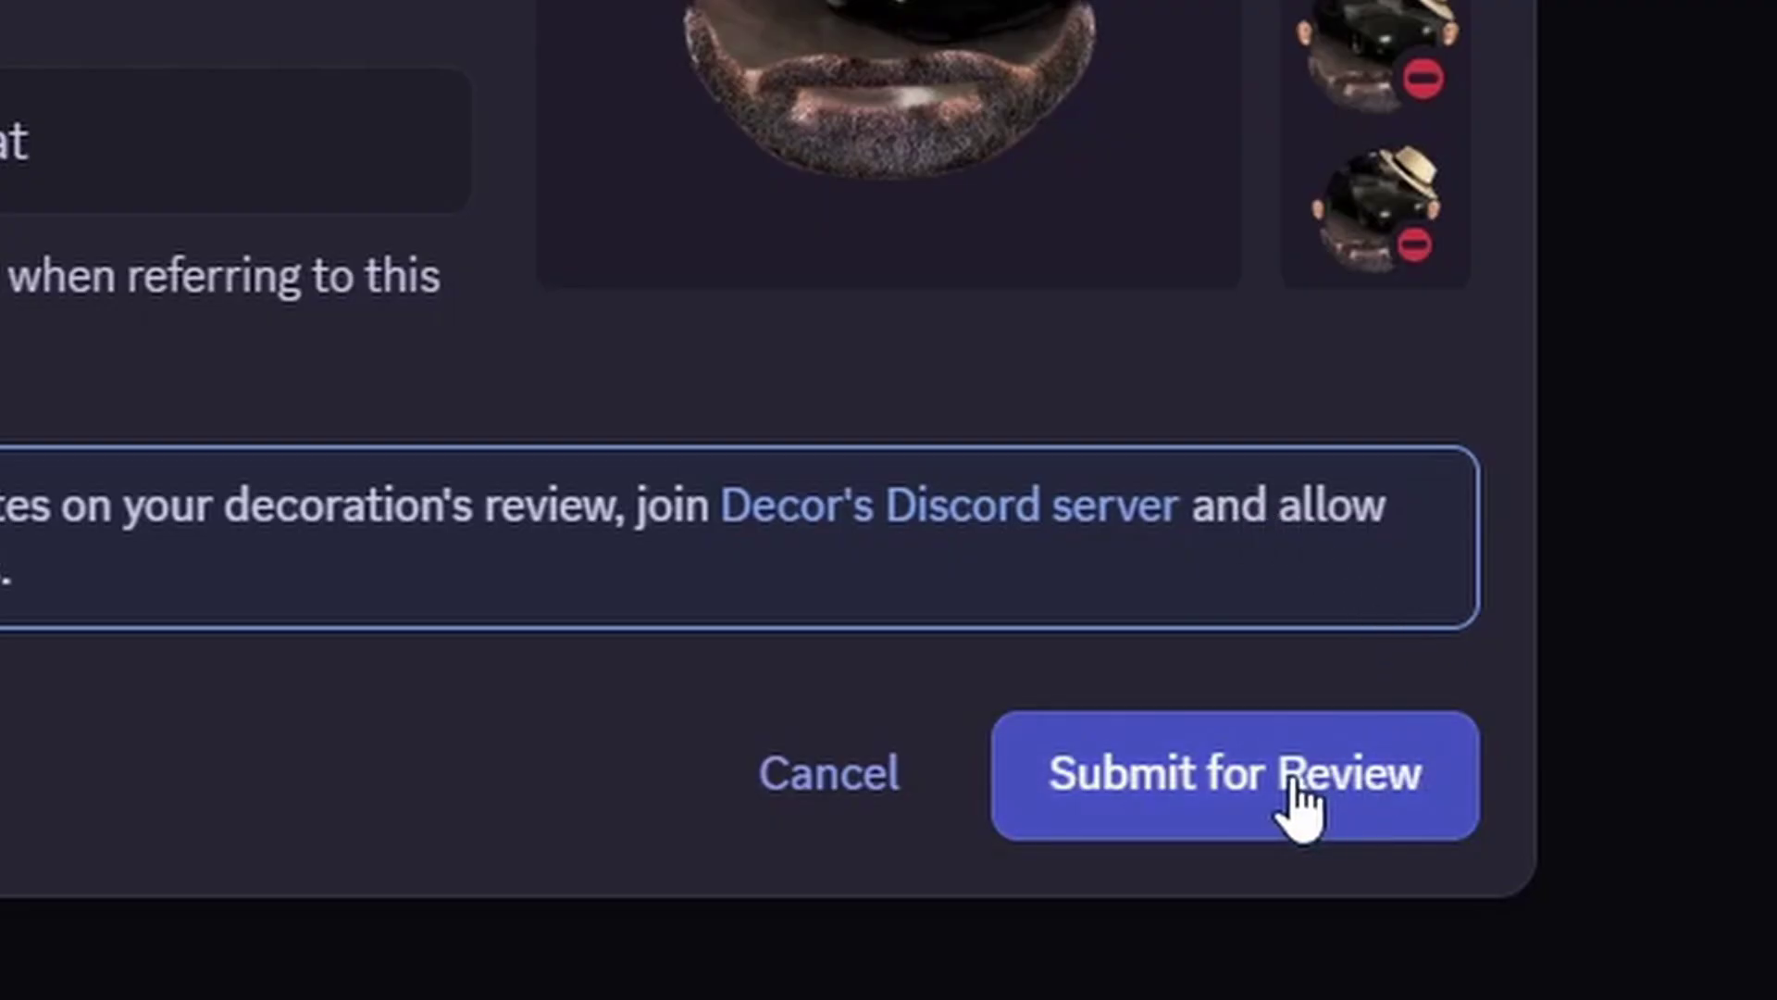
click(1249, 772)
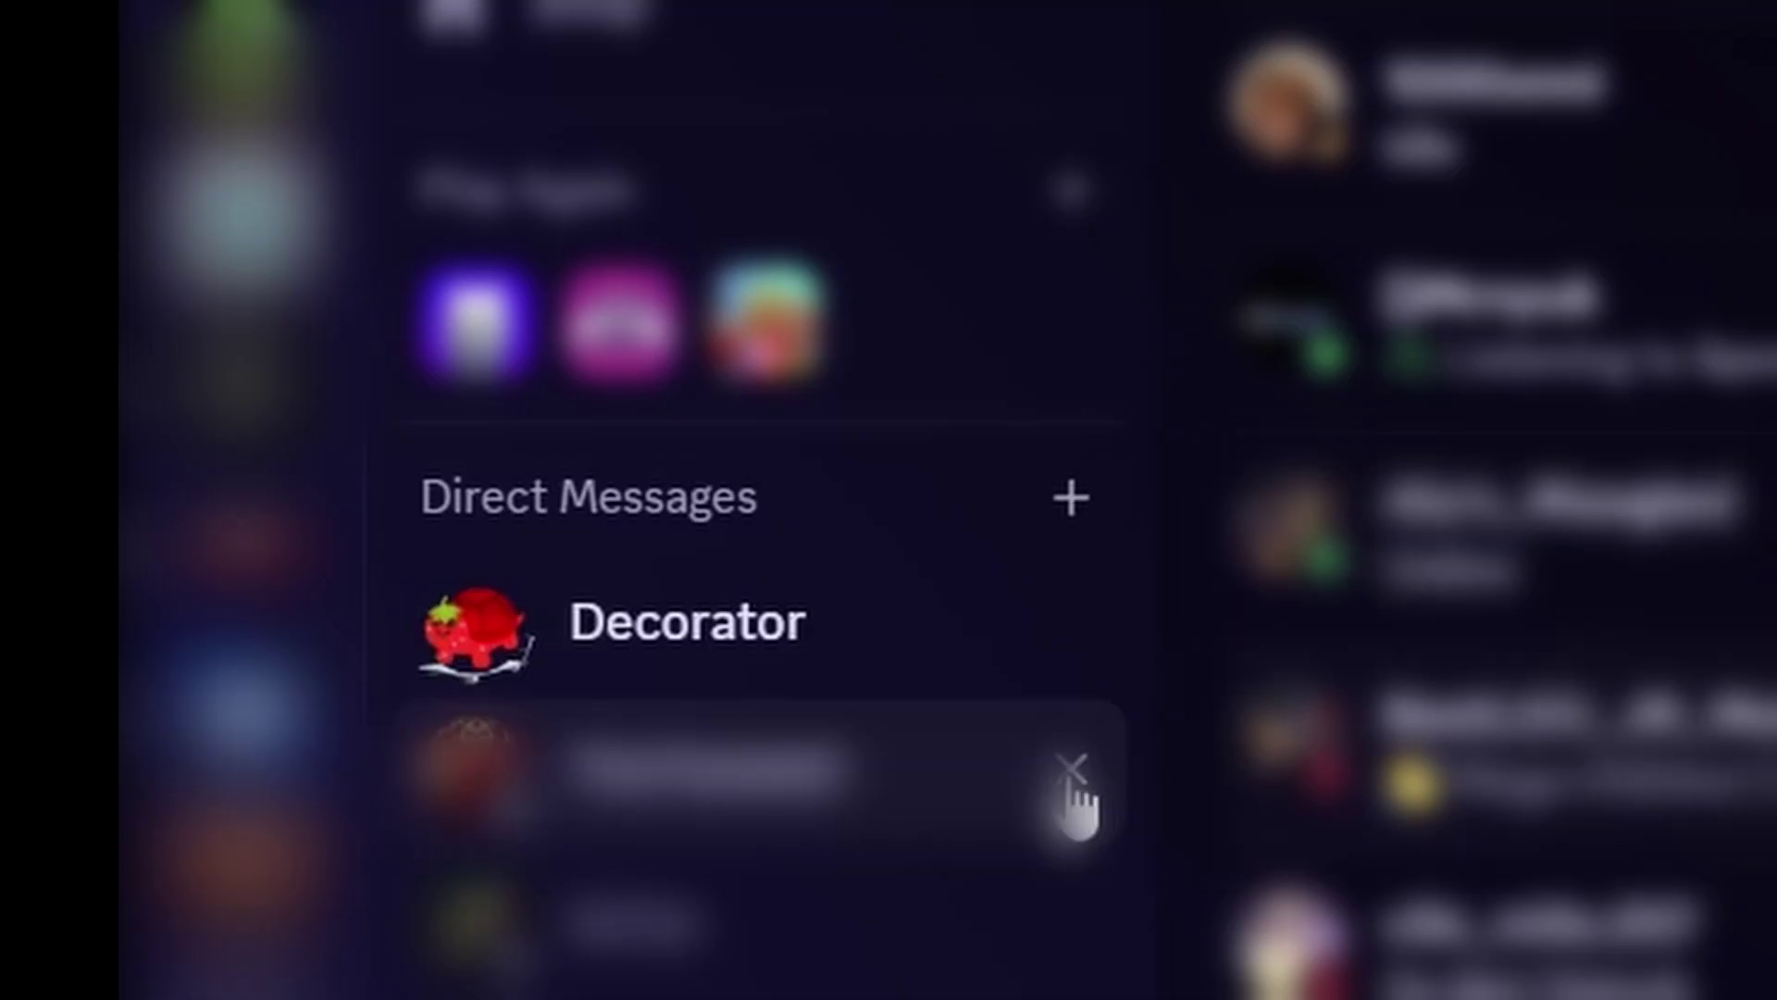
mouse_move(686, 621)
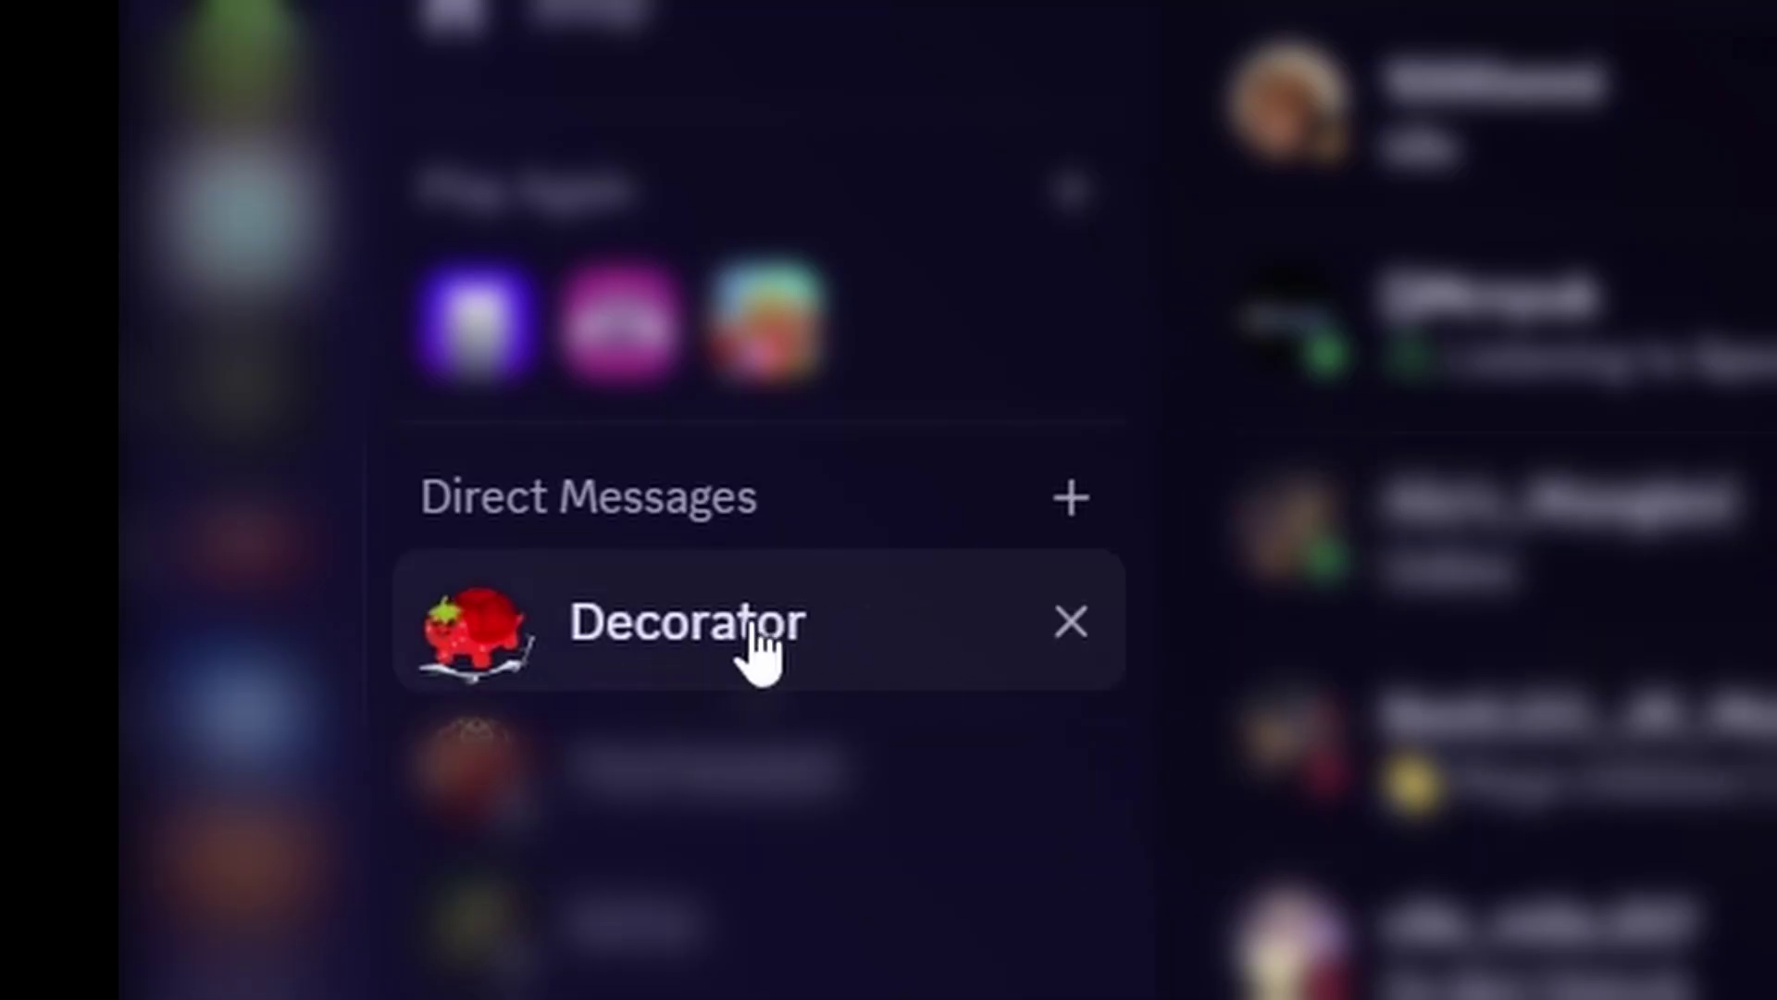
- Open the Decorator message and read the 'Old Man With a Hat' approval text
click(759, 634)
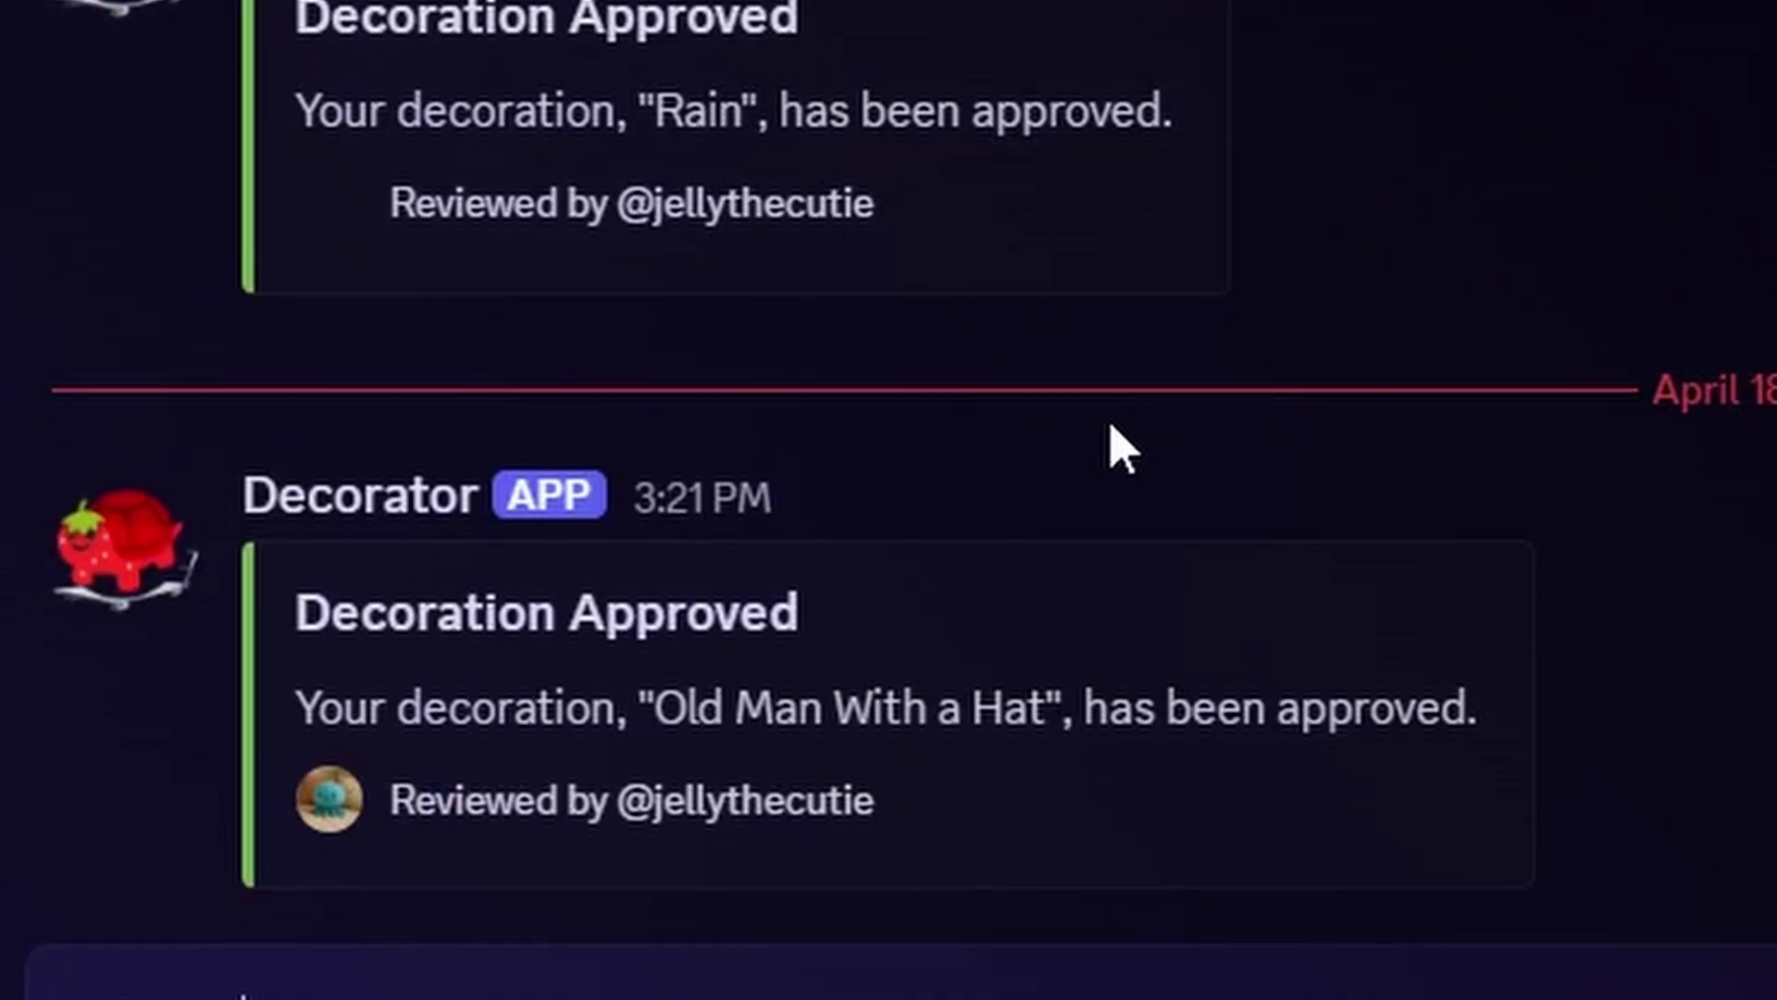
drag(801, 613, 296, 612)
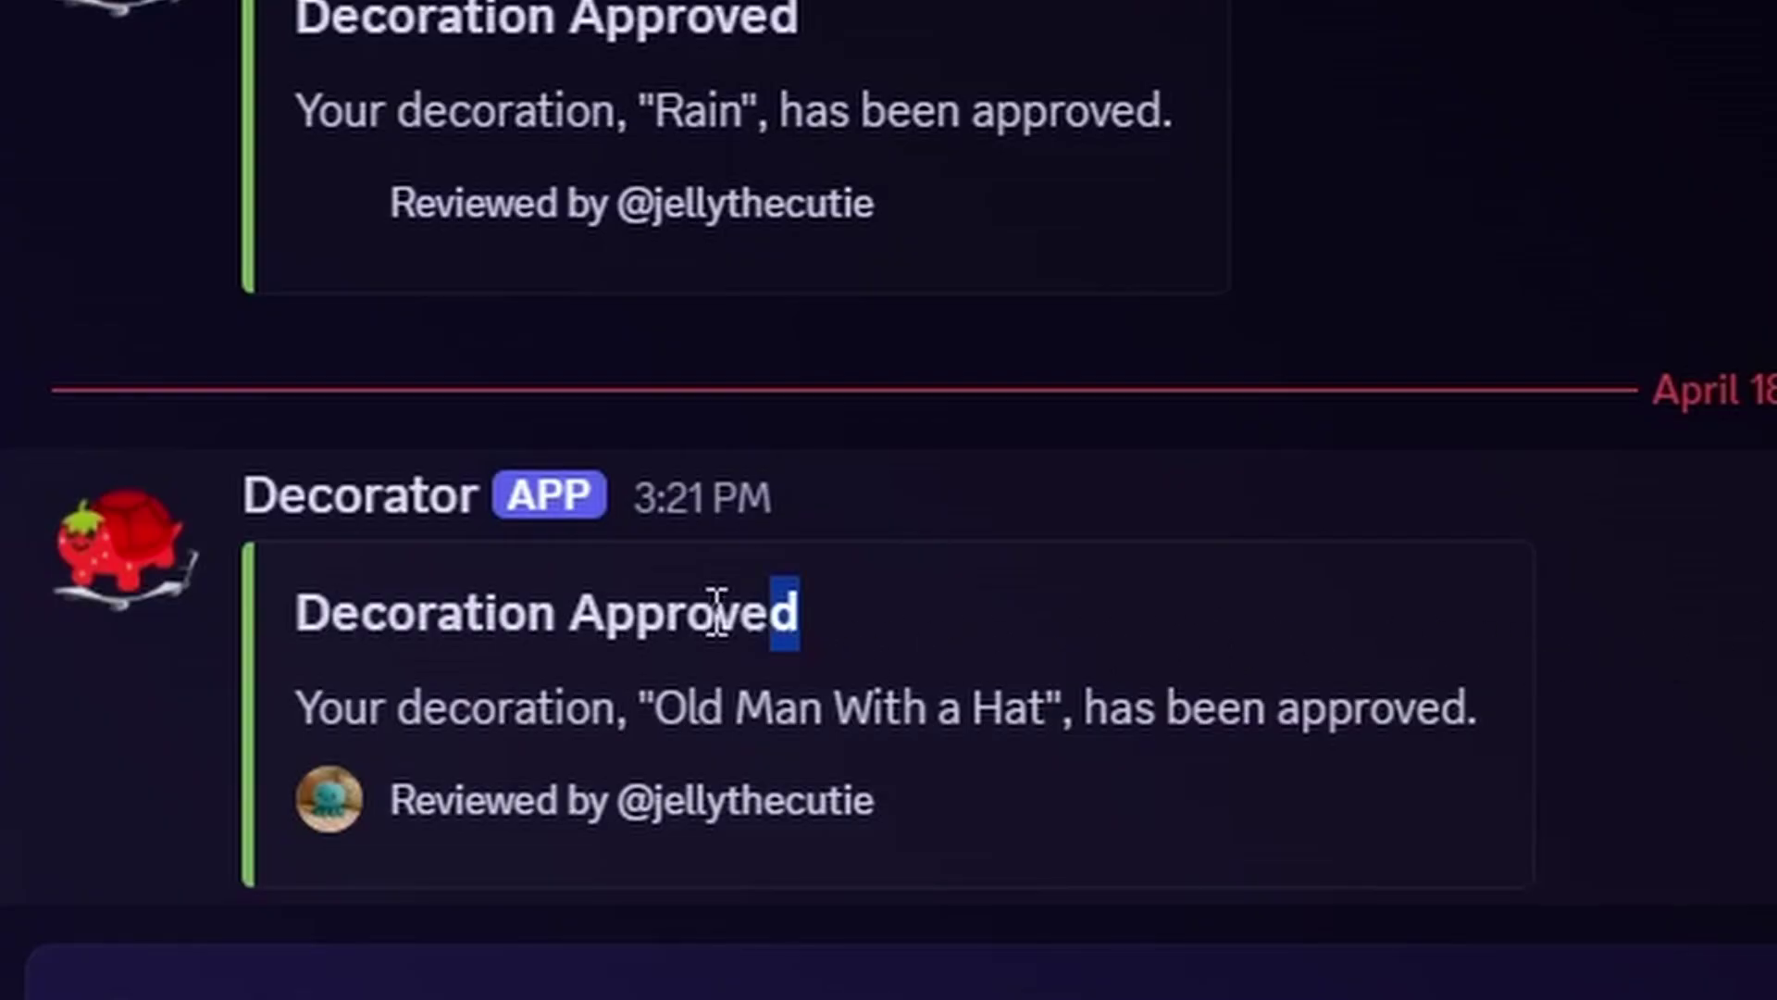
mouse_move(296, 714)
mouse_down()
mouse_move(1301, 690)
mouse_move(1508, 714)
mouse_up()
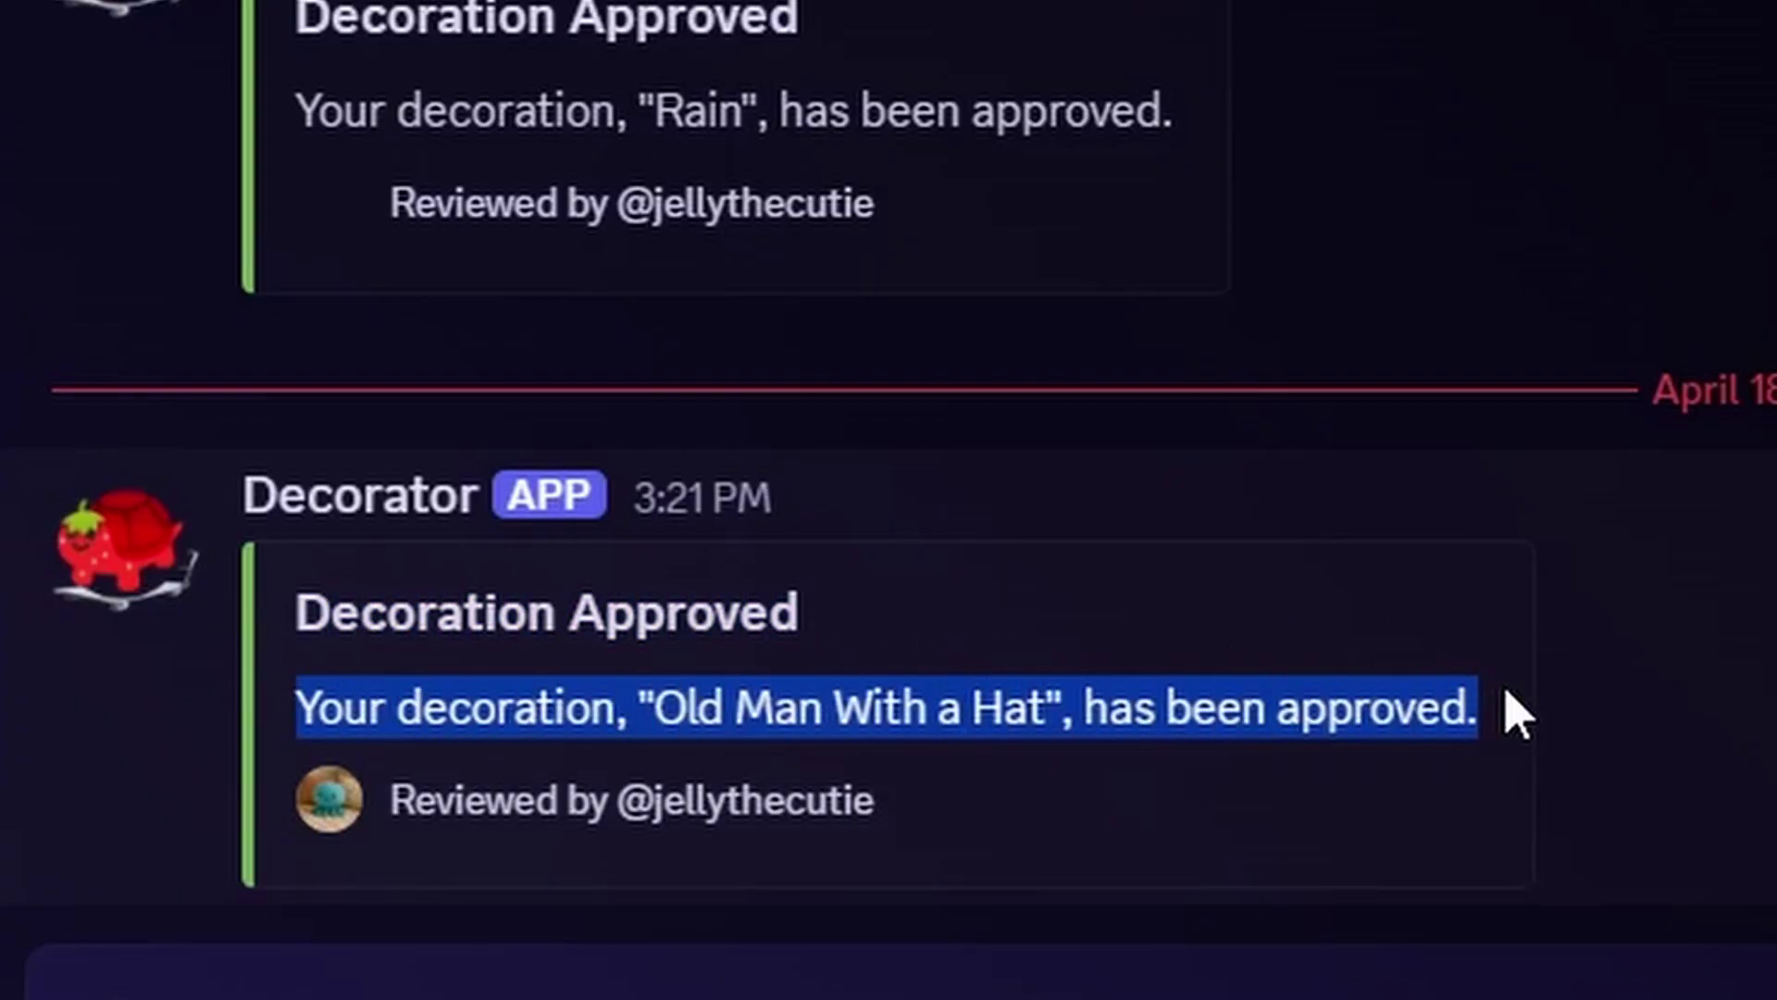
click(1728, 725)
drag(842, 822, 609, 858)
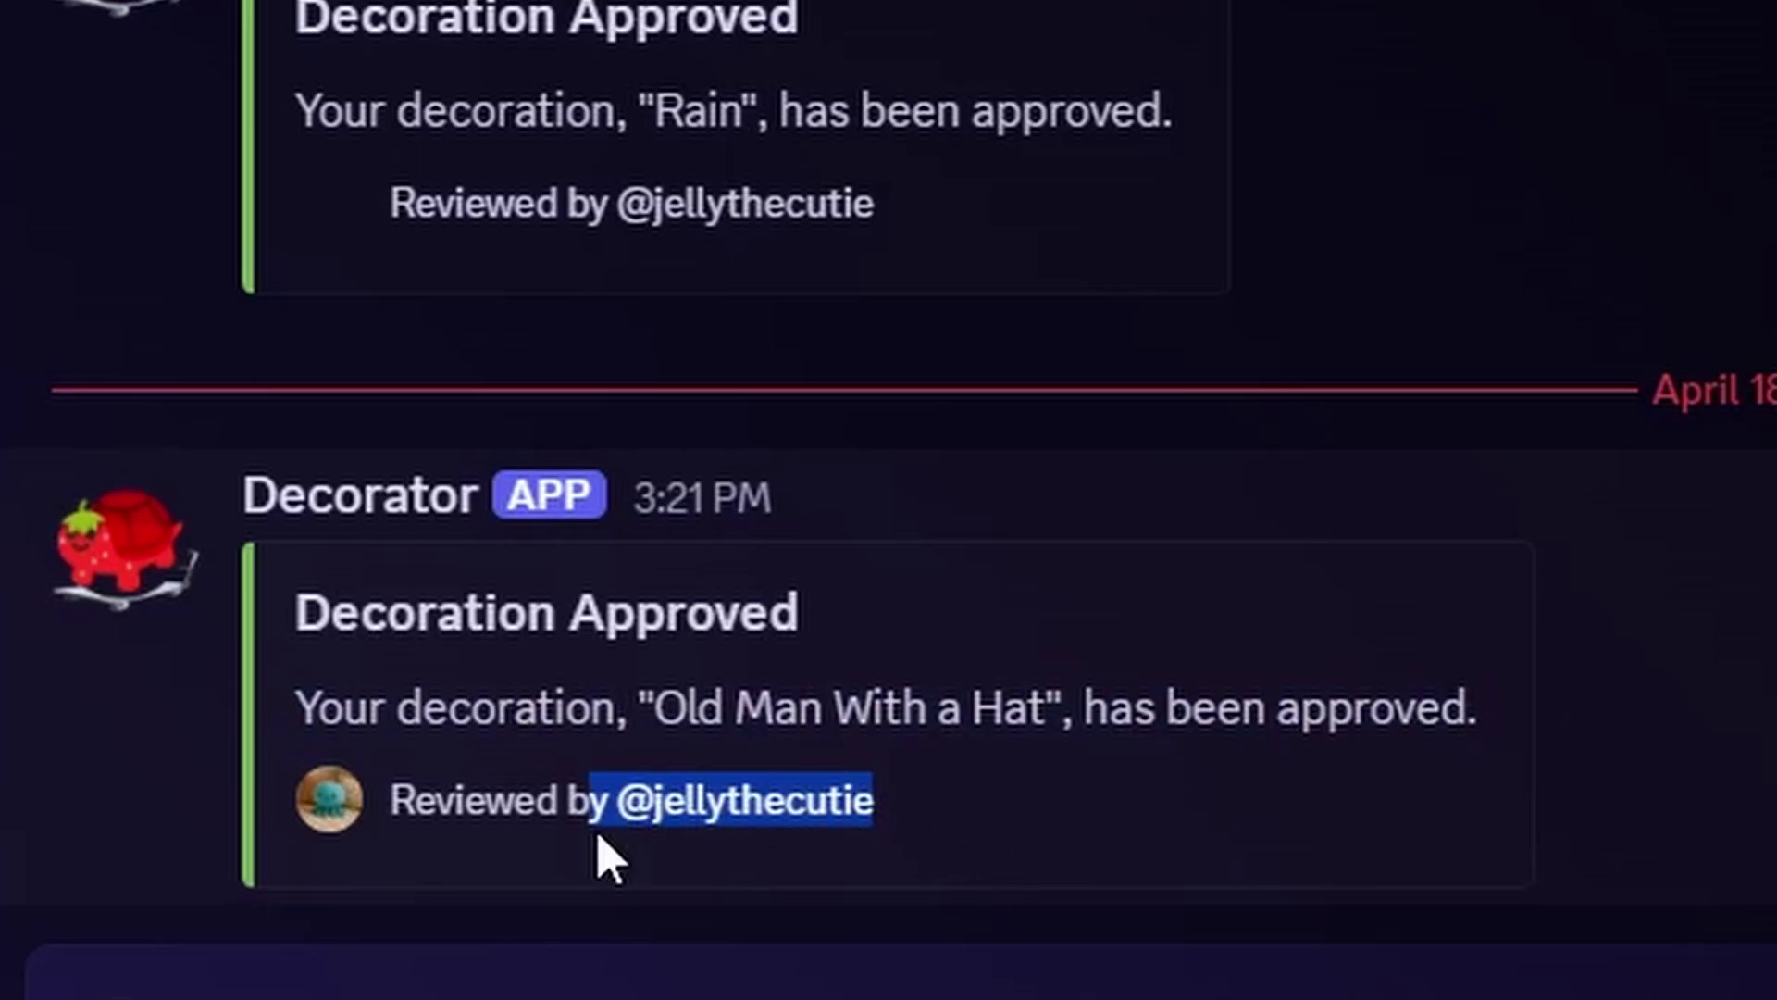
click(780, 835)
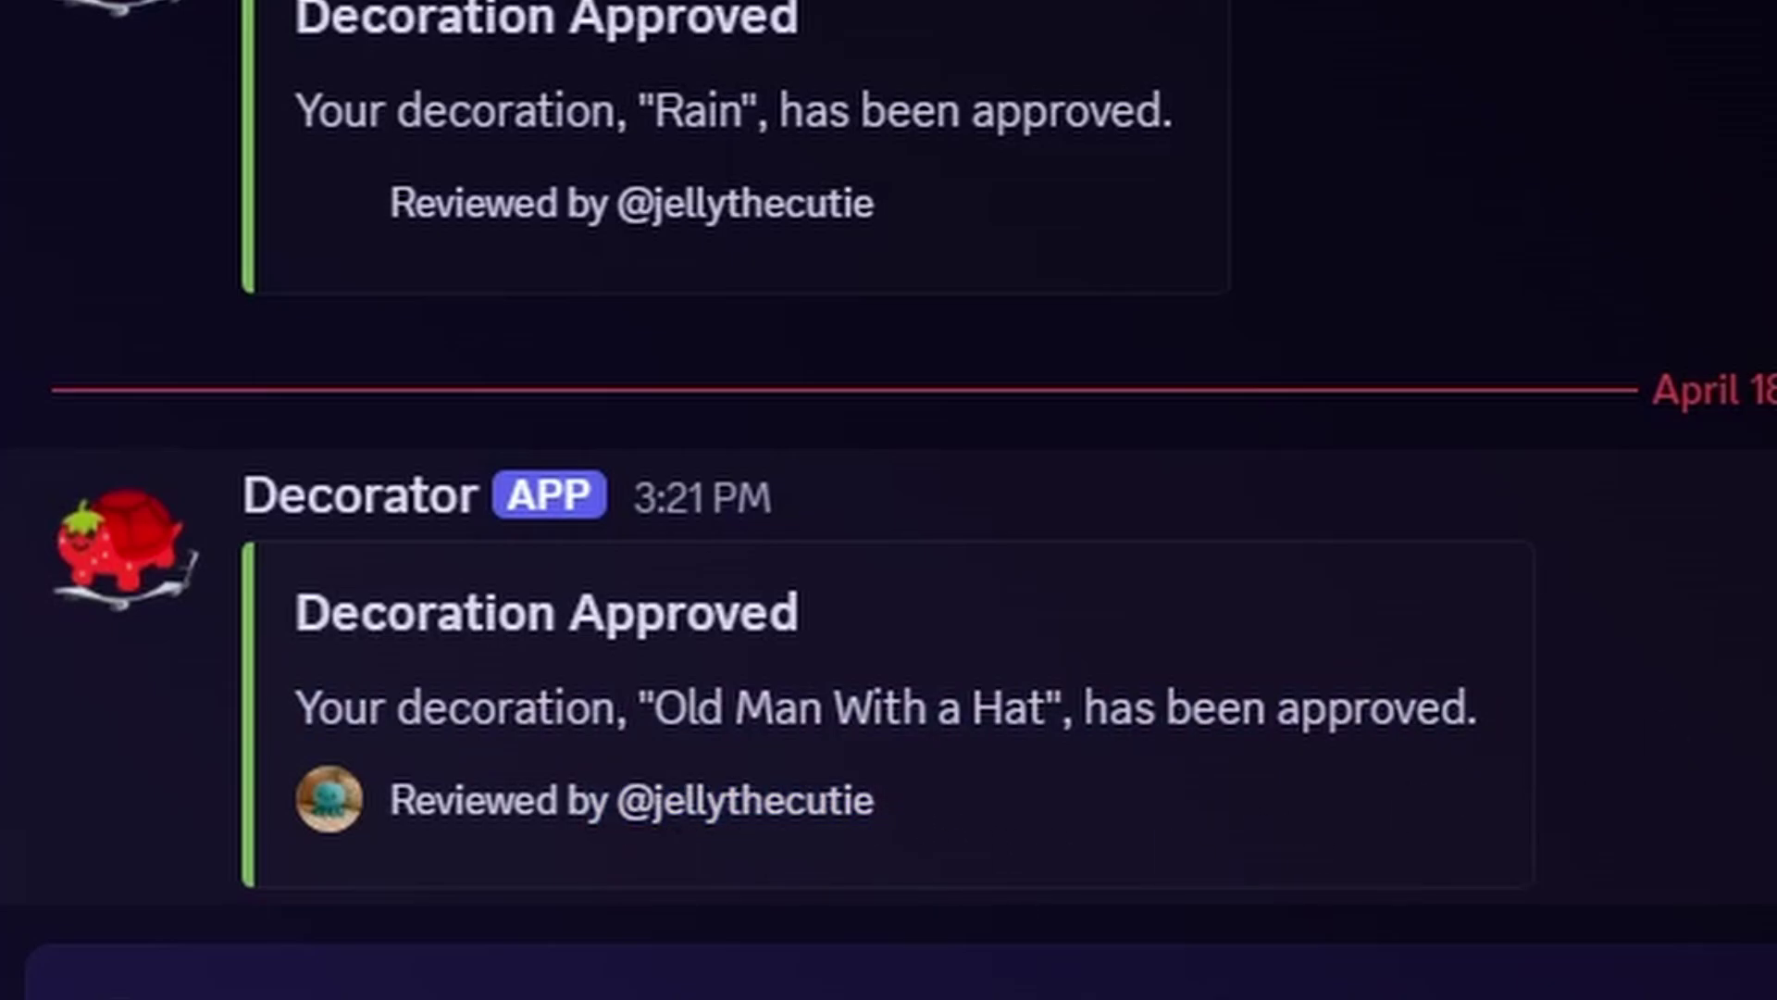